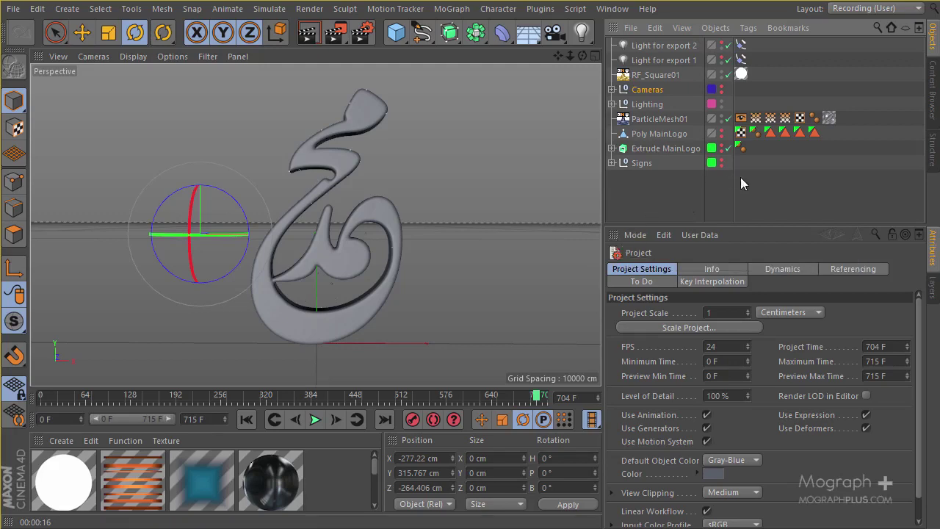
Step: Expand the Cameras group and its Null Camera 1 _ 30-130, then select Camera 1 _ 30-130 and look through it
click(612, 89)
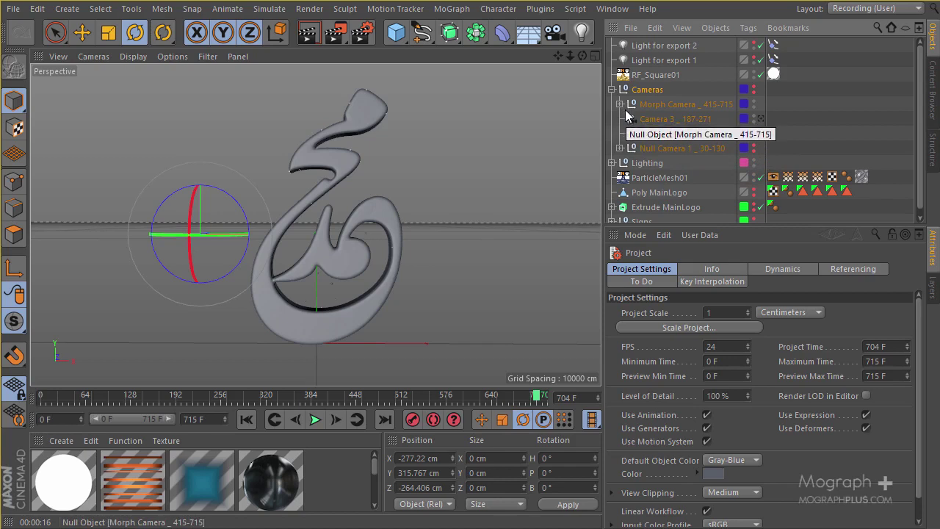
click(620, 148)
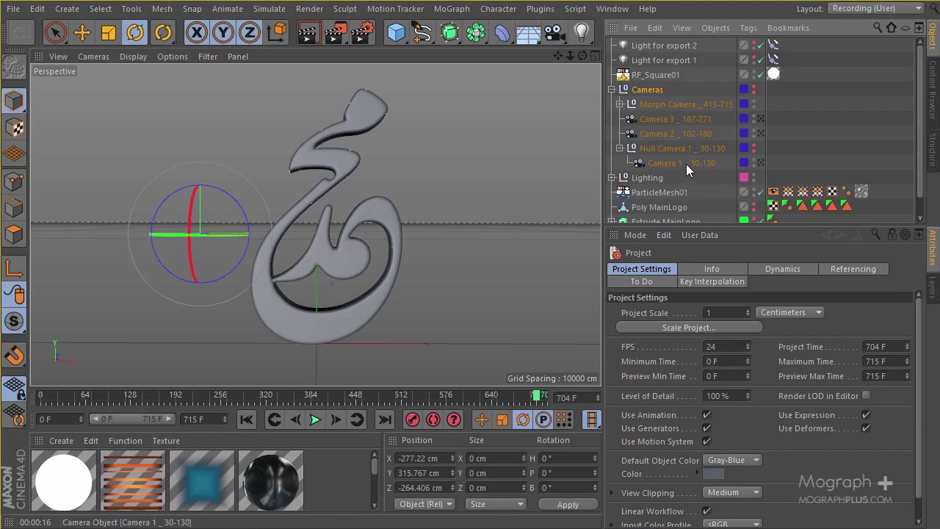
click(684, 163)
click(761, 162)
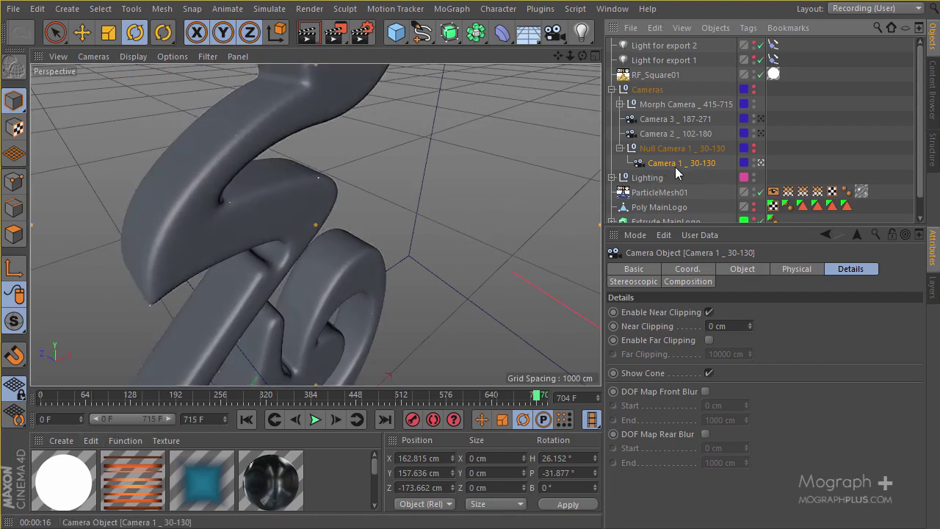
Step: Set the timeline range to frames 30 to 130 and move the playhead to frame 30
click(60, 422)
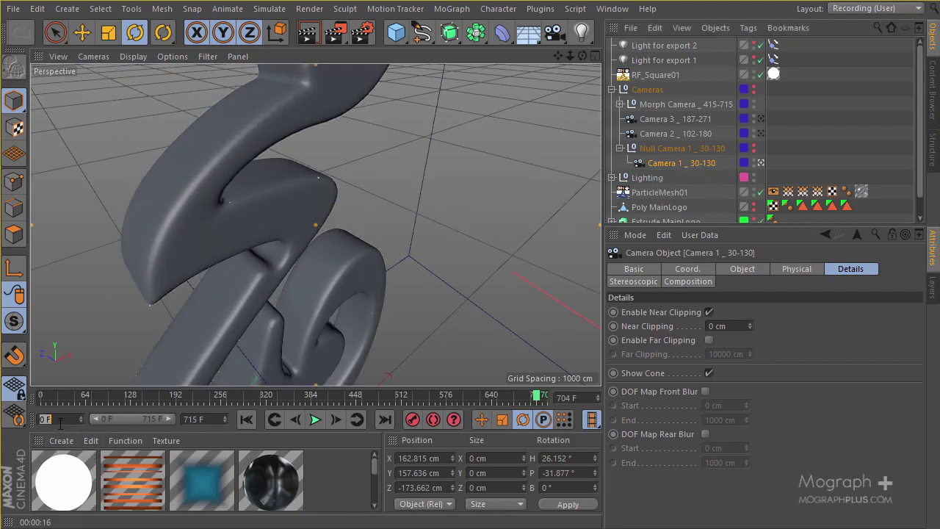
text(30)
click(204, 419)
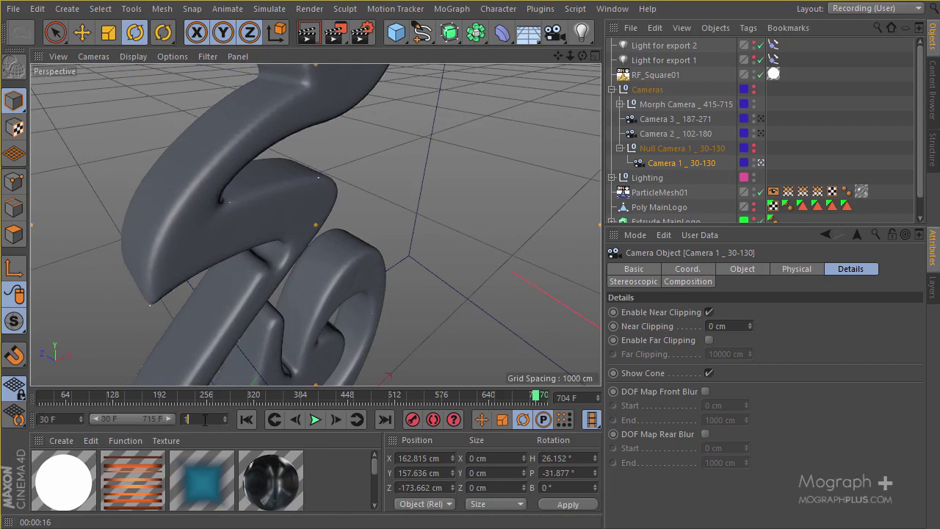
text(130)
key(Return)
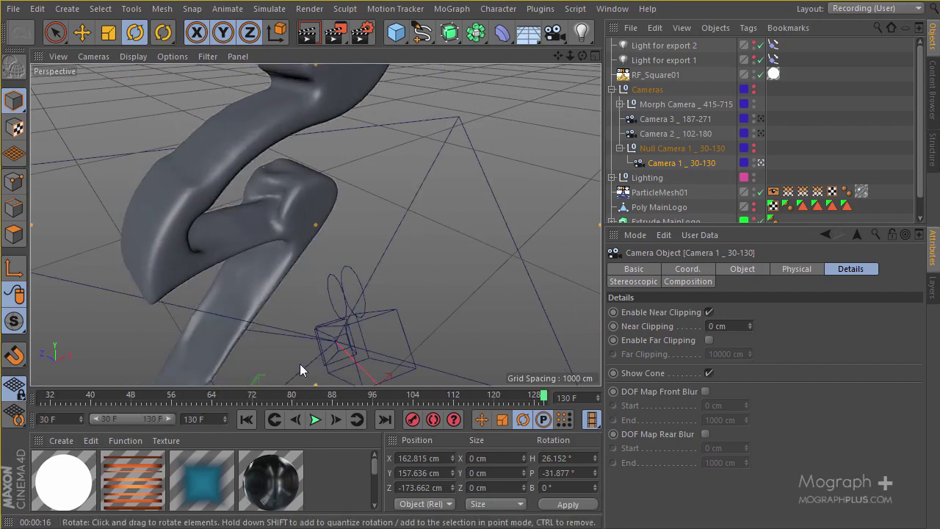
drag(96, 394, 4, 396)
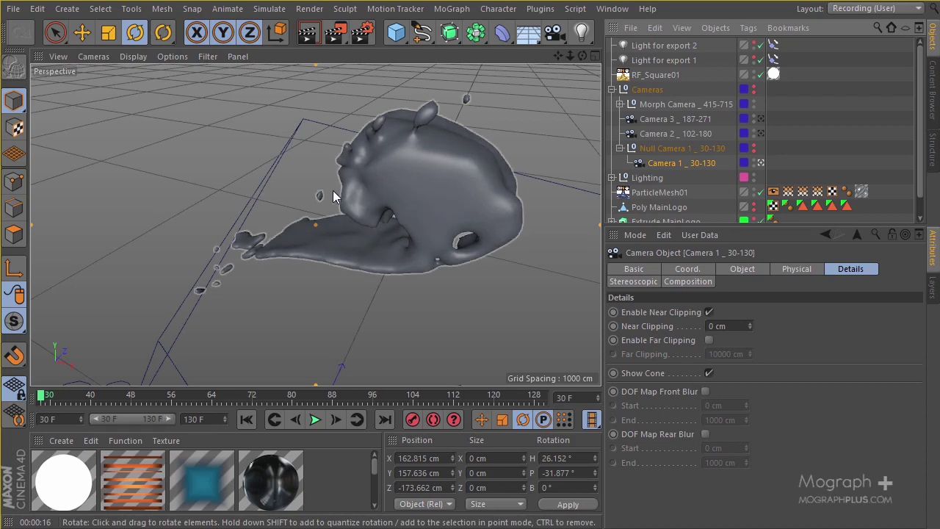
Step: Enable DOF Map Rear Blur on Camera 1 and switch back to the free editor view
click(706, 434)
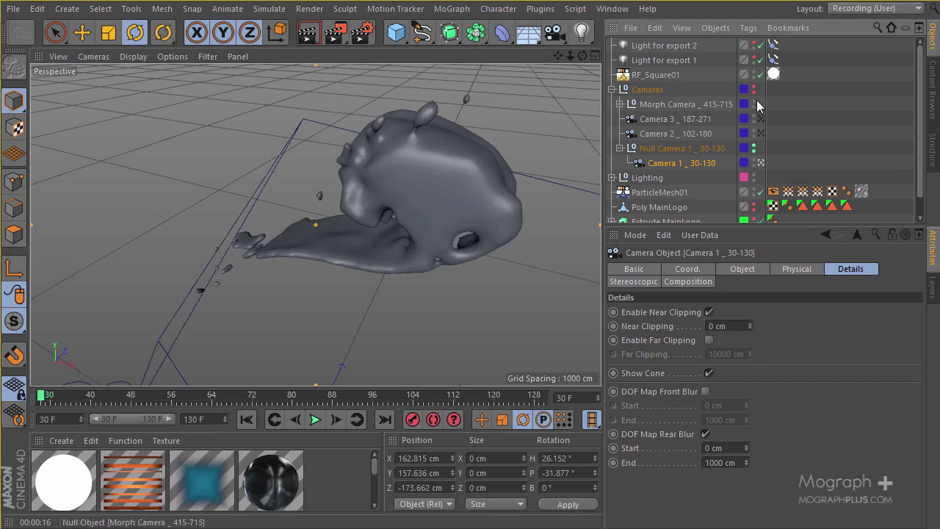
click(761, 162)
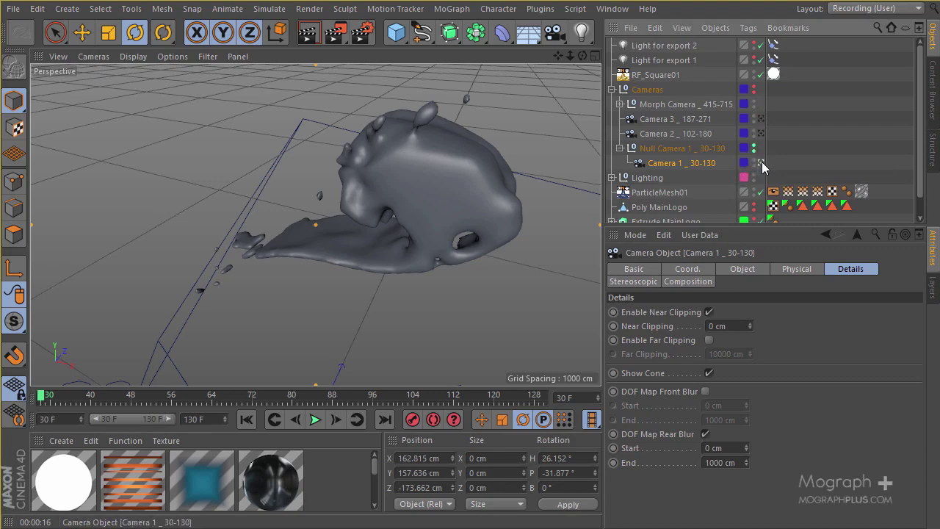
alt+drag(555, 173, 432, 210)
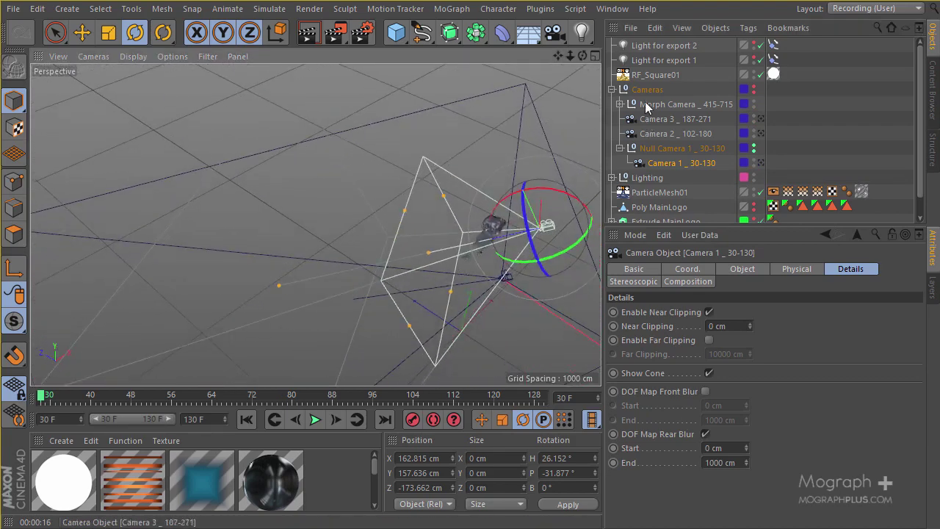
Step: Return the Morph Camera inside the Morph Camera _ 415-715 group to default editor visibility and collapse that group
click(620, 103)
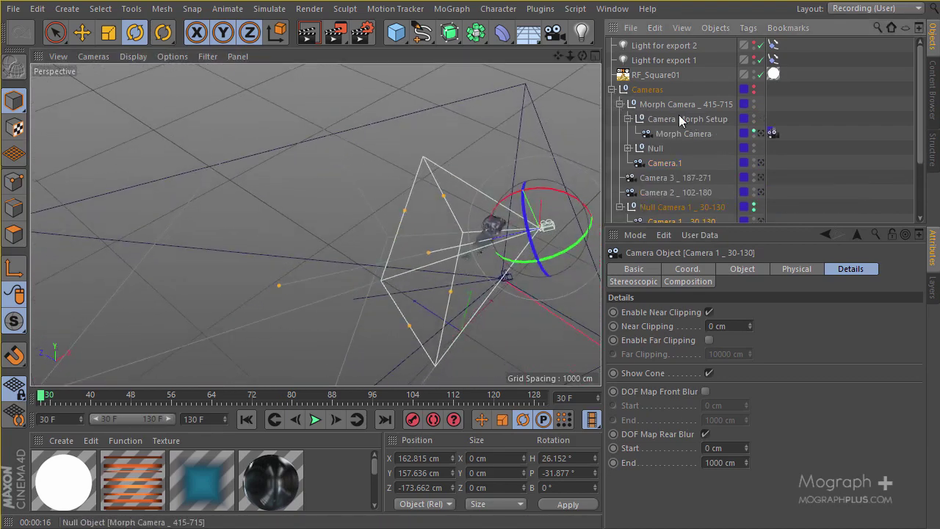
click(754, 130)
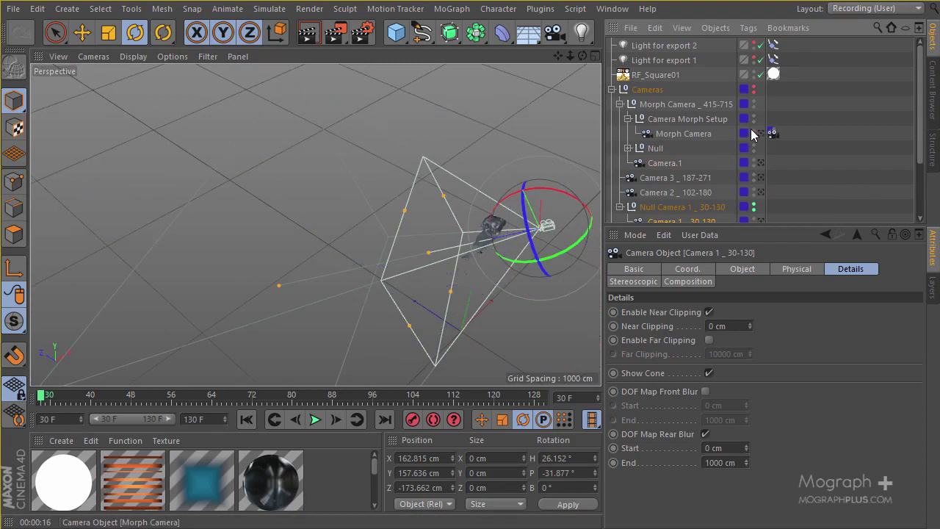
click(612, 88)
click(612, 89)
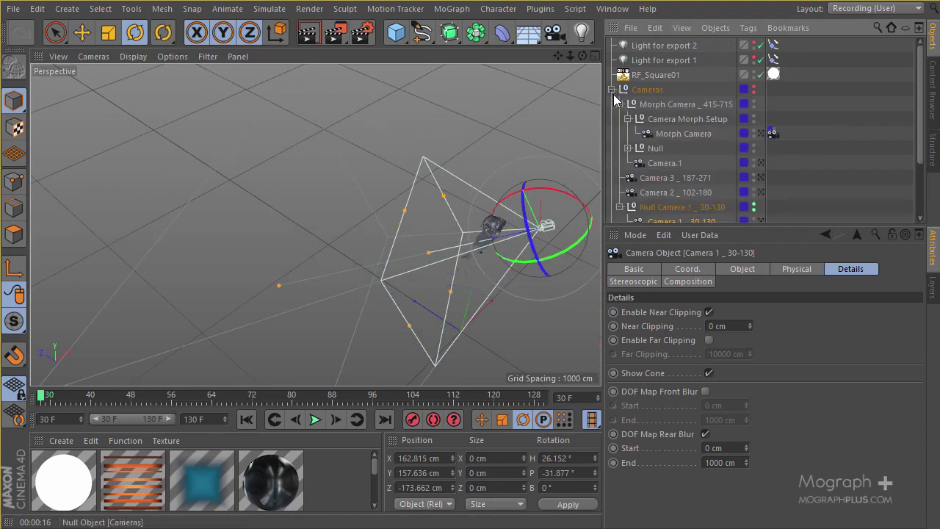
click(620, 103)
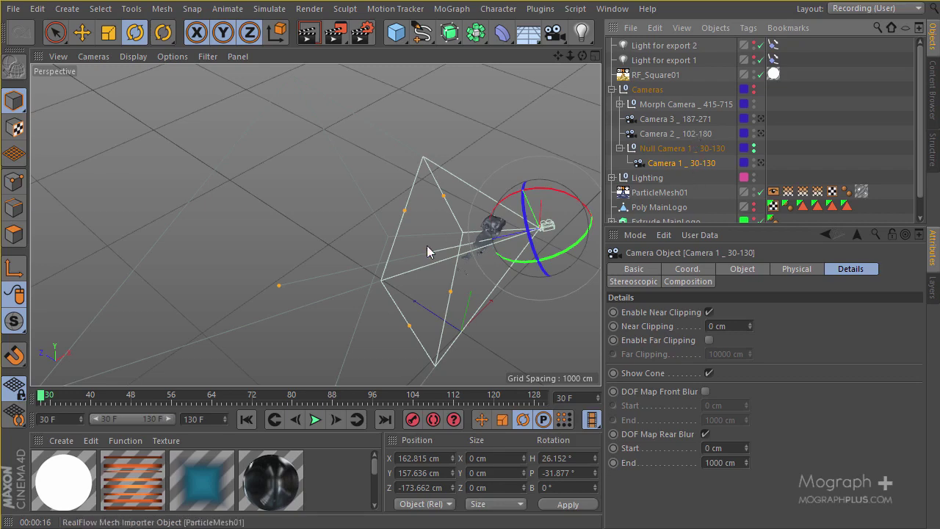
Step: At frame 130, set Camera 1's Focus Distance to about 275 cm on the logo mesh and keyframe it
scroll(384, 205, up, 5)
scroll(279, 298, up, 8)
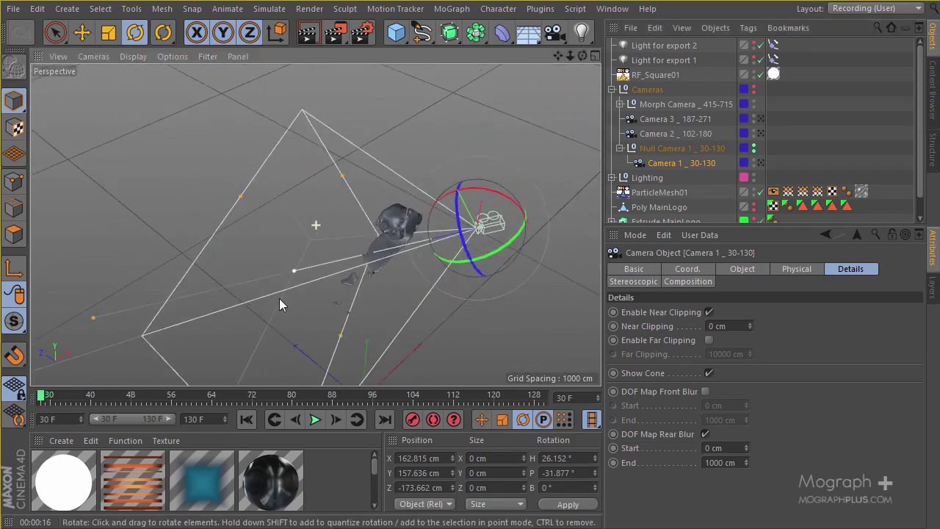
scroll(440, 253, up, 8)
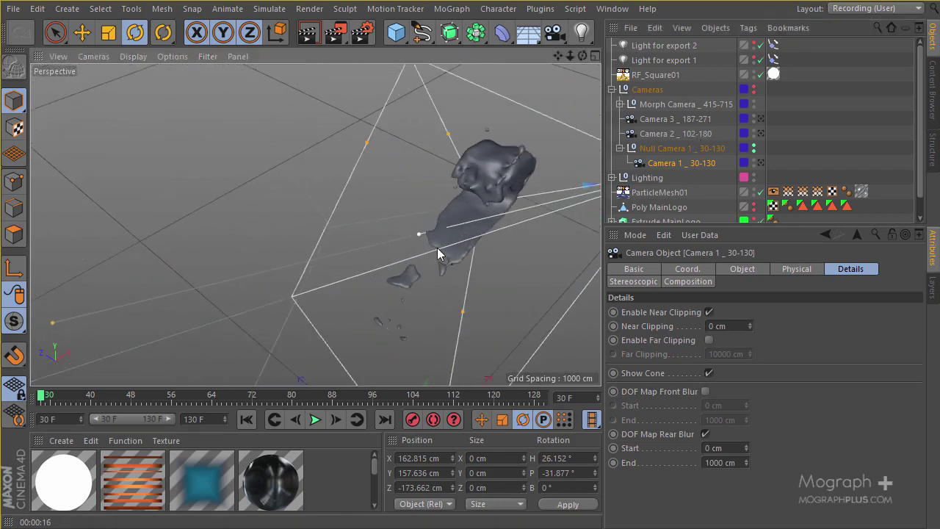
alt+drag(463, 220, 368, 229)
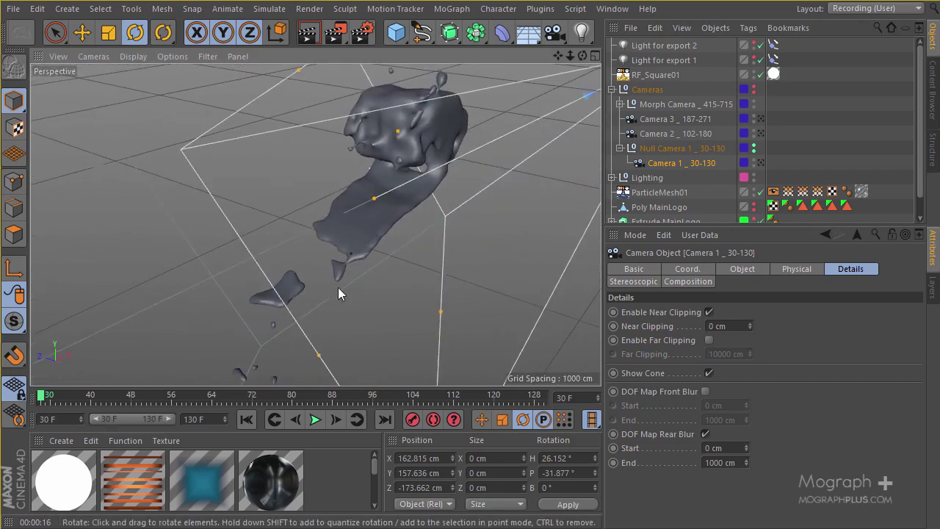
click(742, 268)
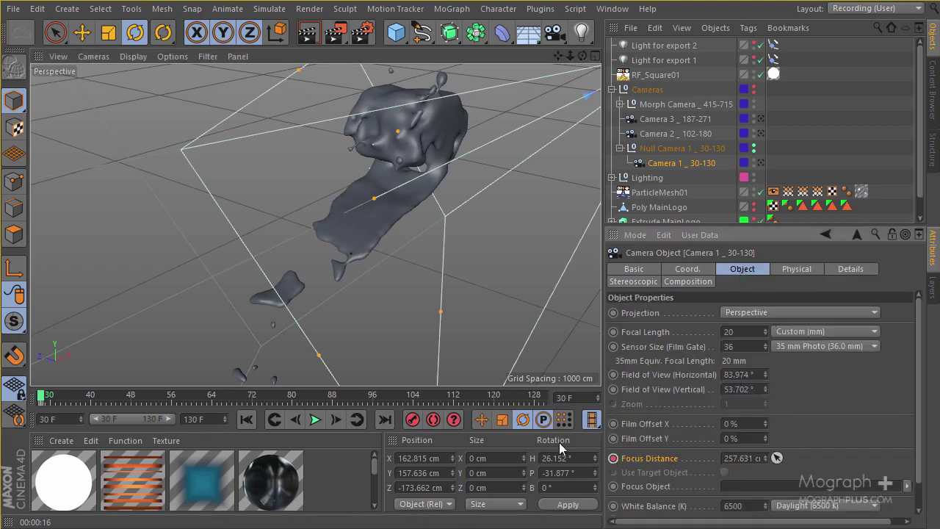
click(542, 396)
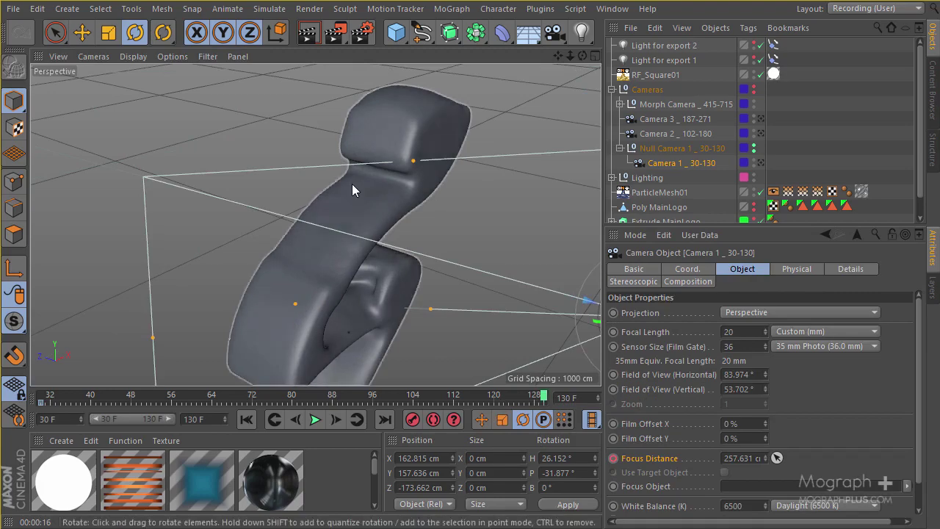
alt+drag(352, 184, 533, 311)
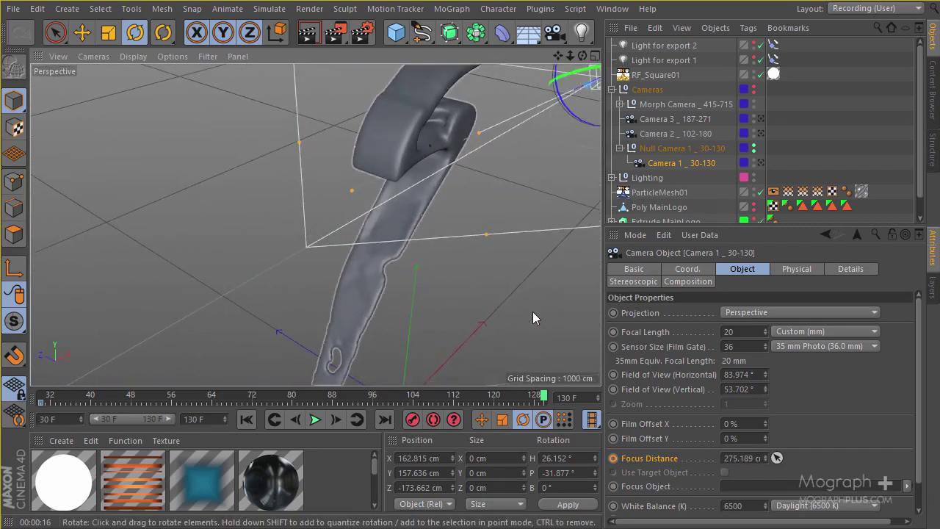
ctrl+click(613, 457)
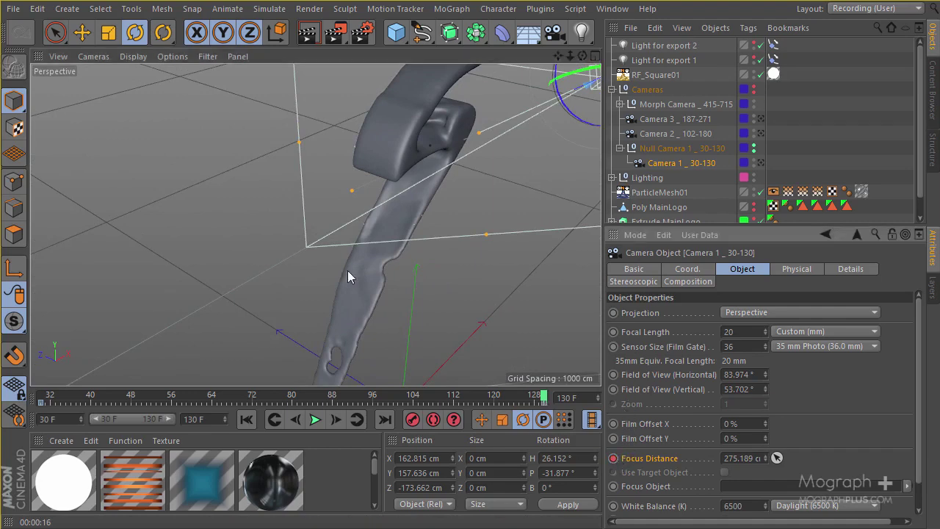
Step: Set Camera 1's rear blur range to start at 100 cm and end at about 497 cm, and return to its view
alt+drag(347, 270, 382, 176)
click(849, 269)
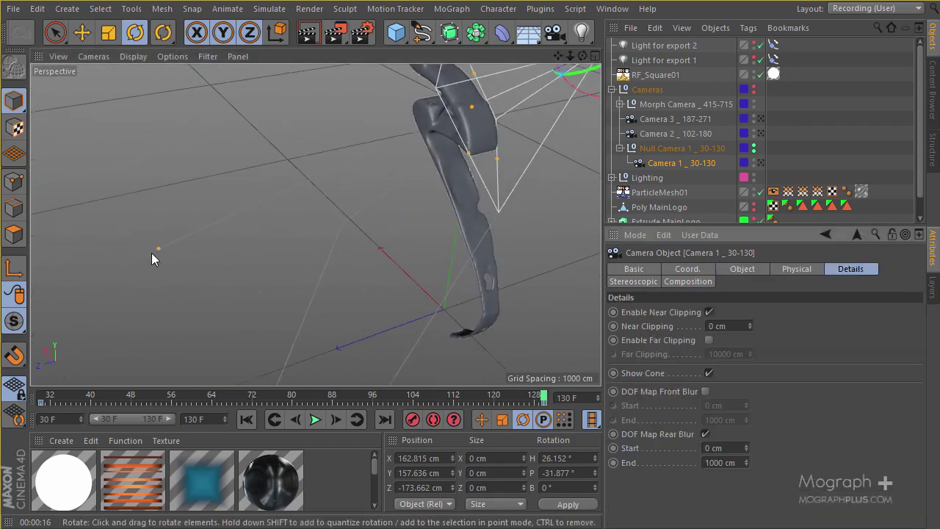
drag(151, 253, 351, 247)
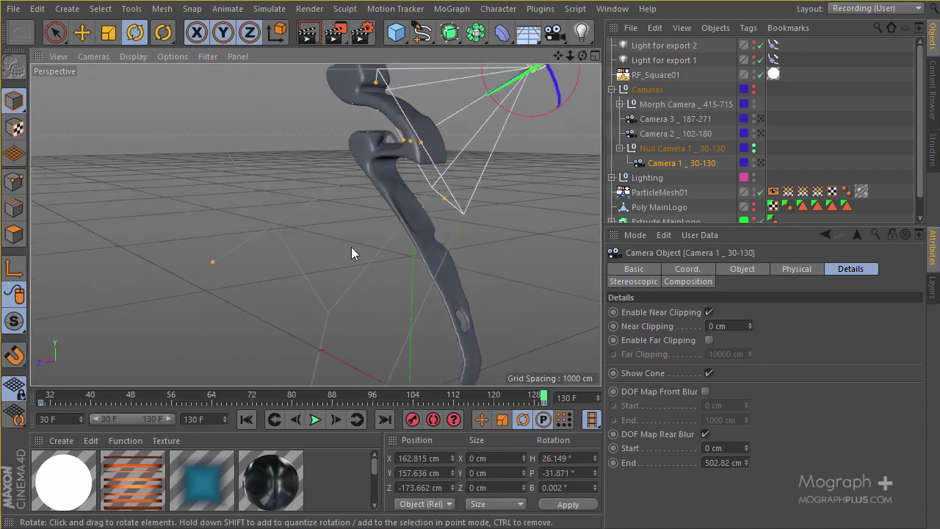
double_click(735, 447)
text(100)
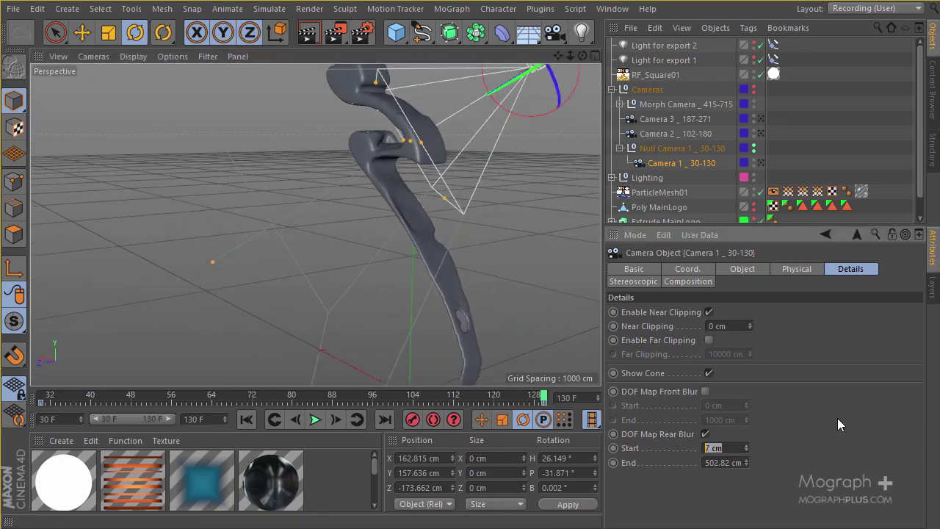
key(Return)
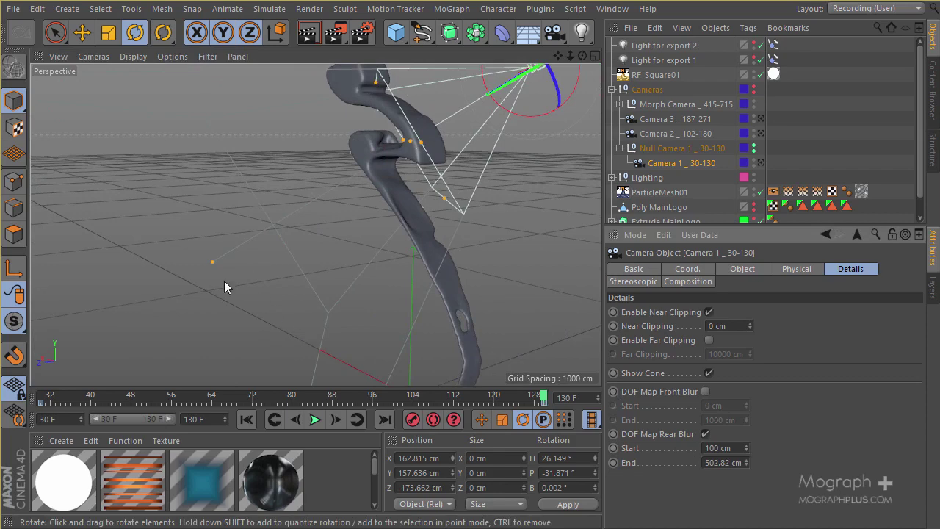
drag(214, 272, 218, 267)
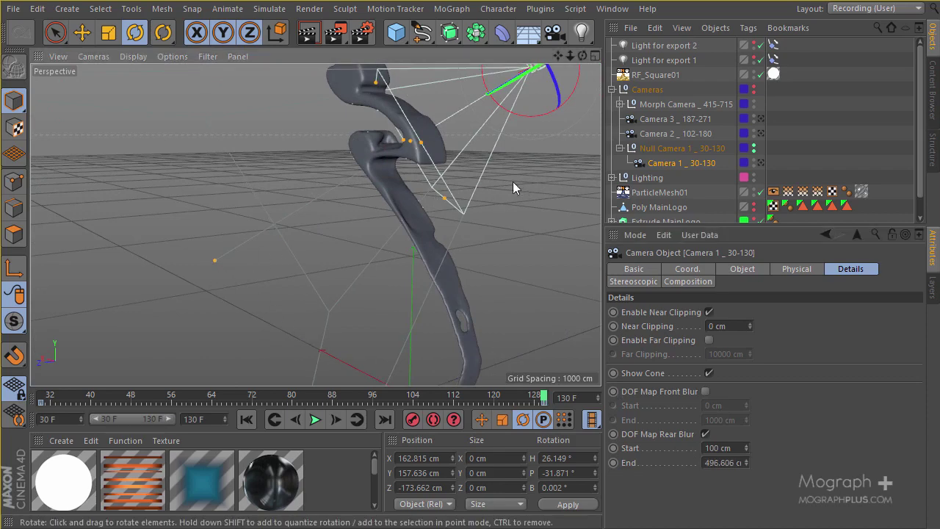
click(762, 162)
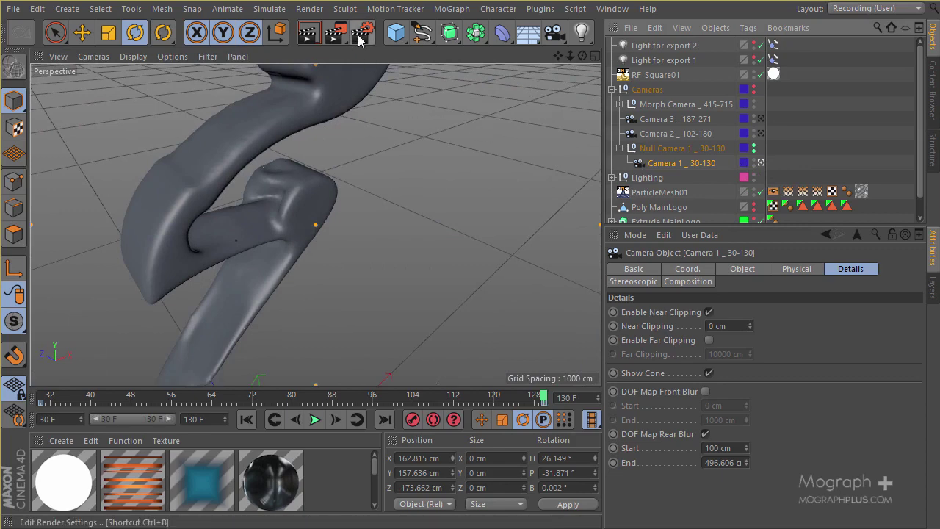
Step: Enable Multi-Pass in the render settings and add a Depth pass
click(357, 34)
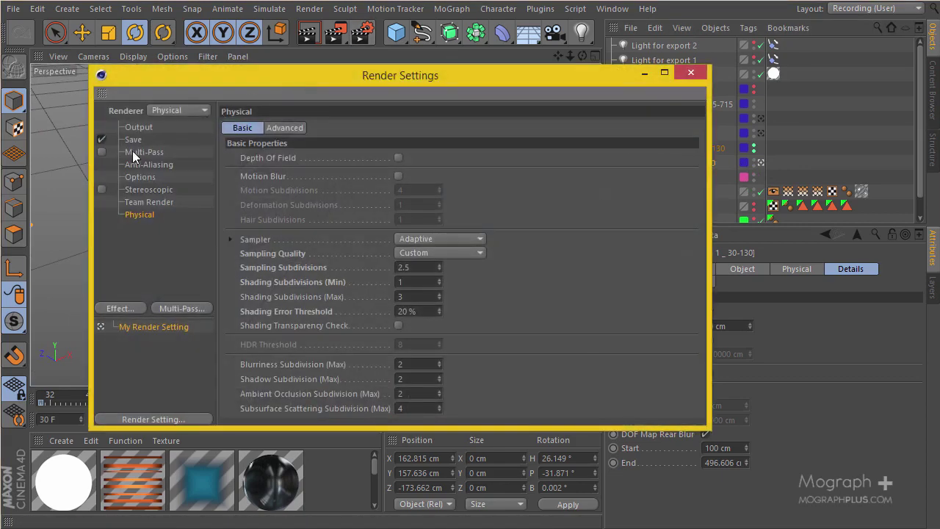
click(134, 152)
click(101, 152)
right_click(147, 152)
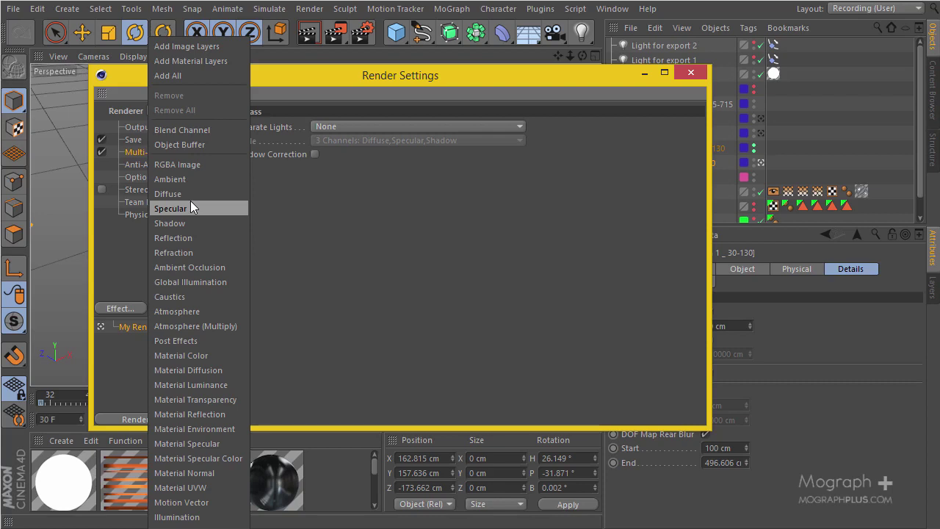
click(166, 501)
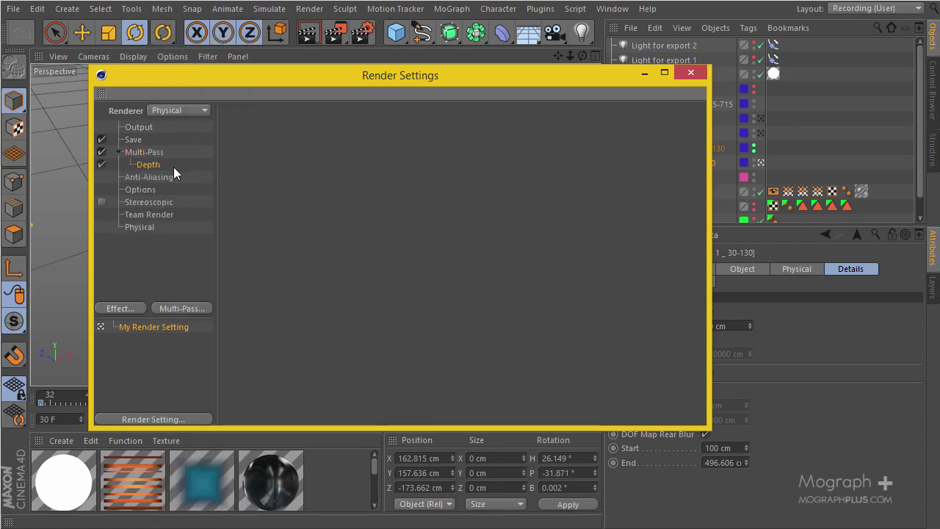
drag(229, 77, 235, 7)
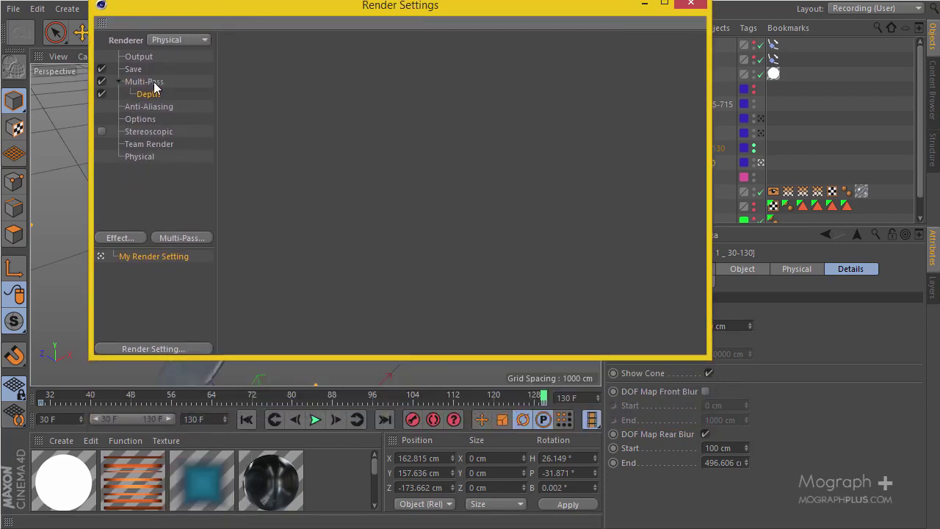
click(181, 237)
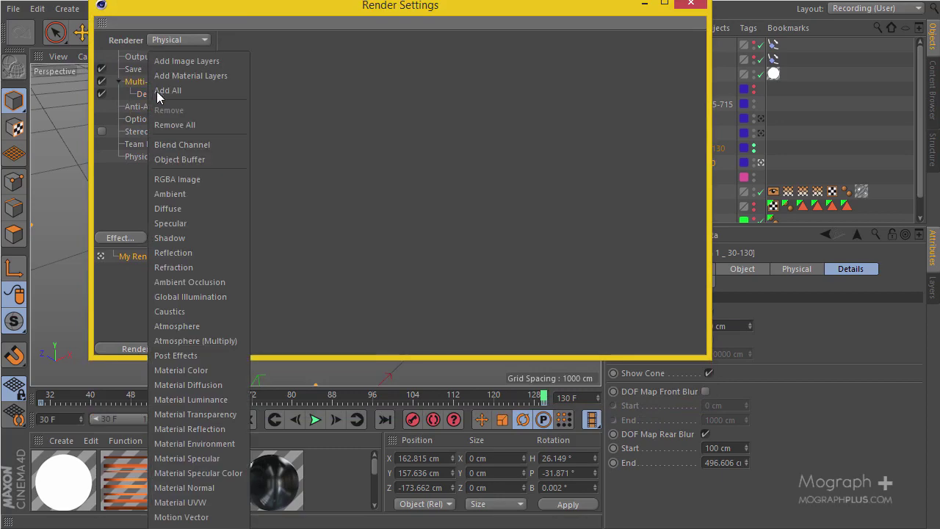
click(347, 25)
drag(376, 7, 302, 8)
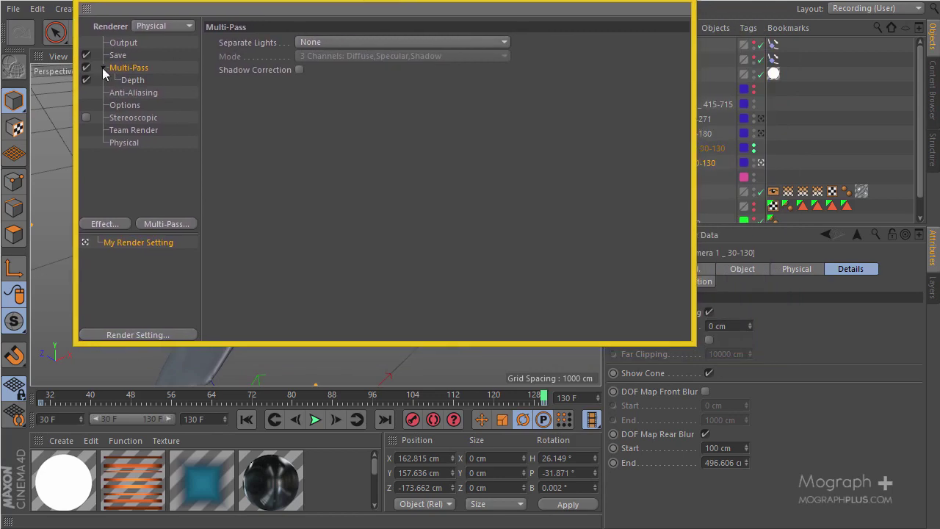
right_click(123, 68)
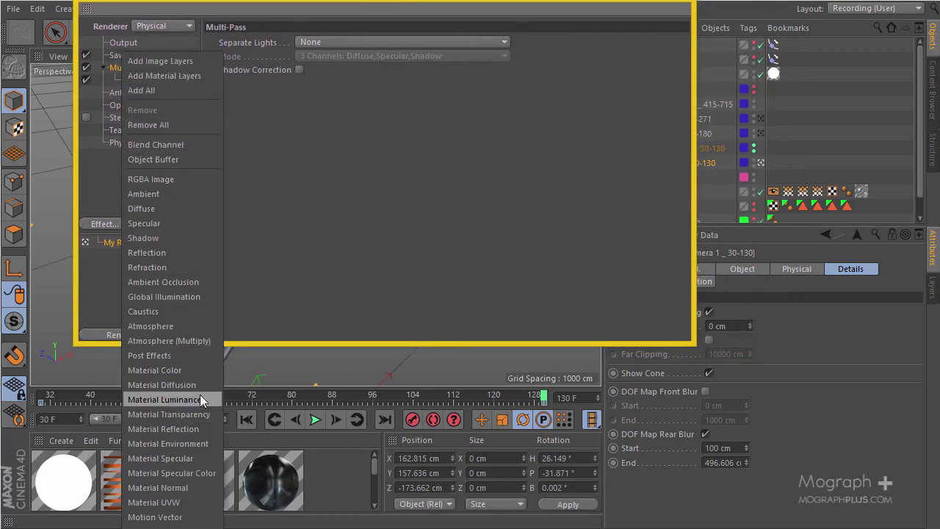
click(348, 206)
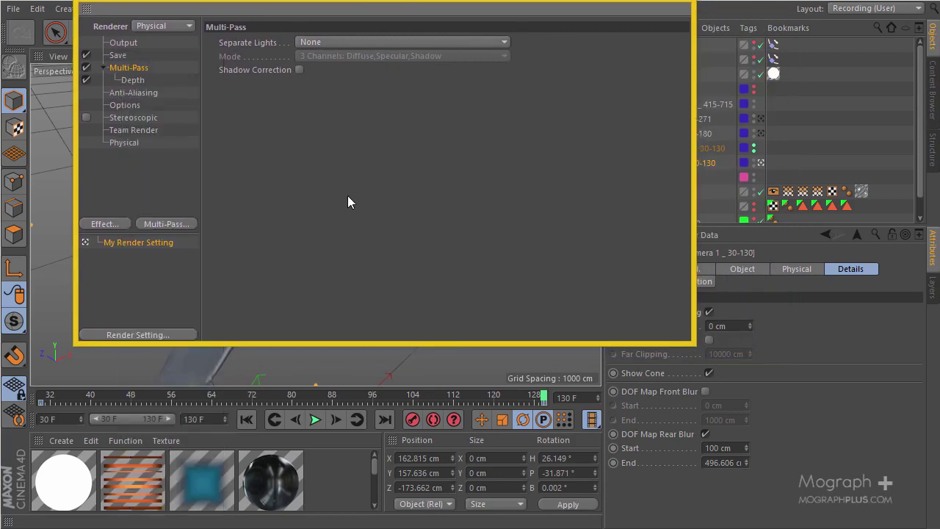
Step: Turn on Alpha Channel and Straight Alpha for the regular image in the render Save settings
drag(237, 4, 324, 114)
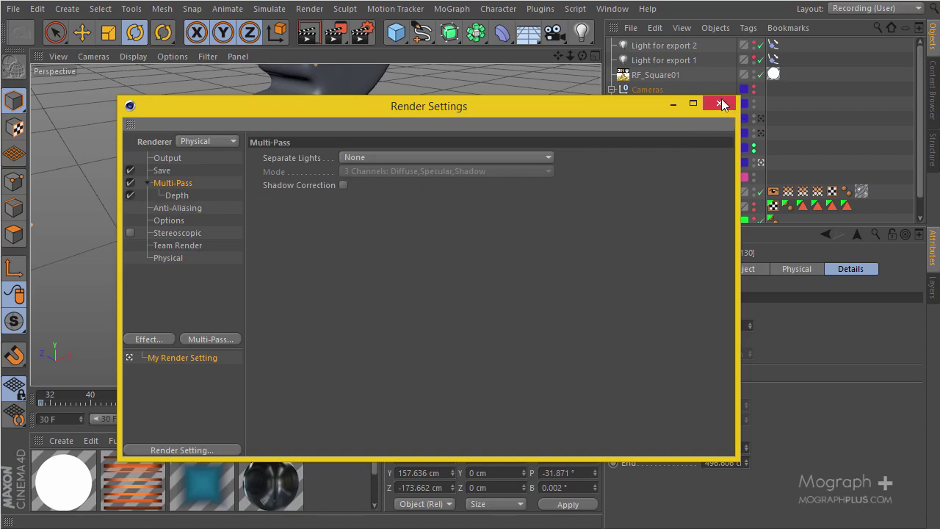
click(168, 157)
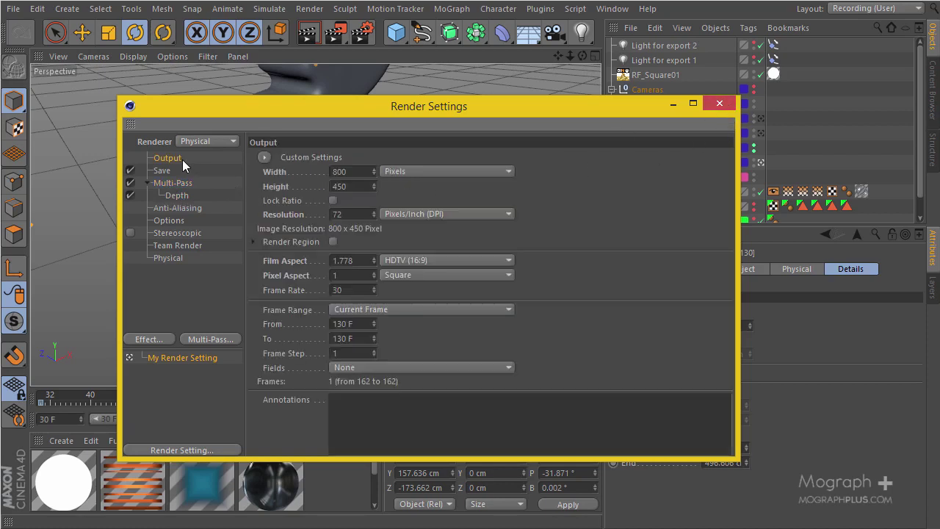
click(158, 171)
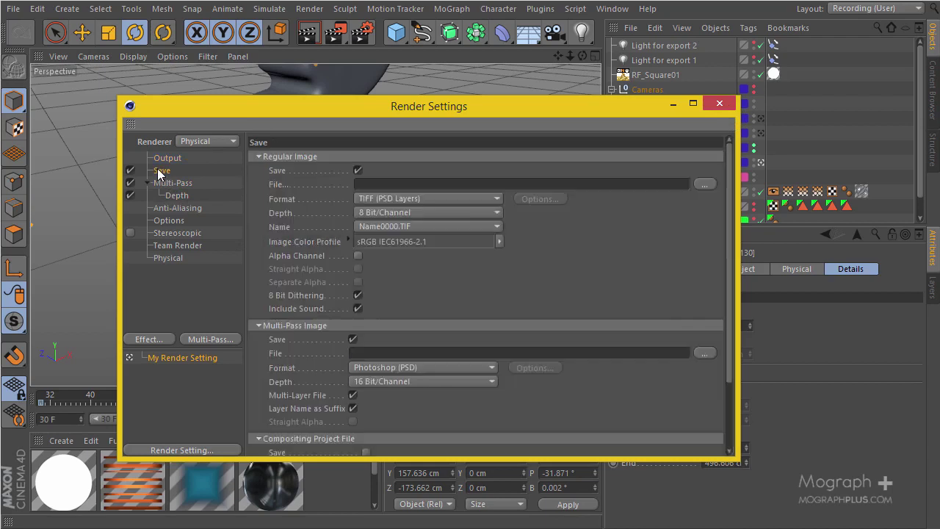
click(357, 255)
click(358, 269)
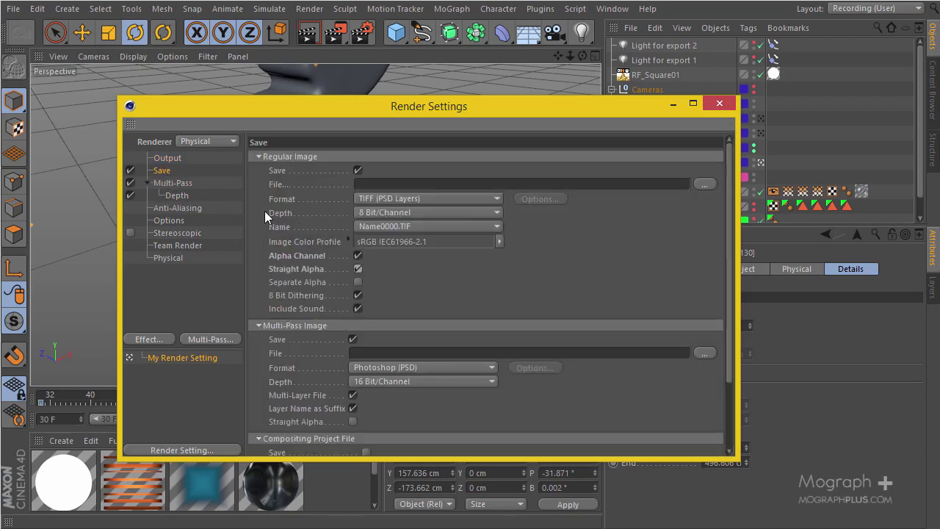
click(705, 110)
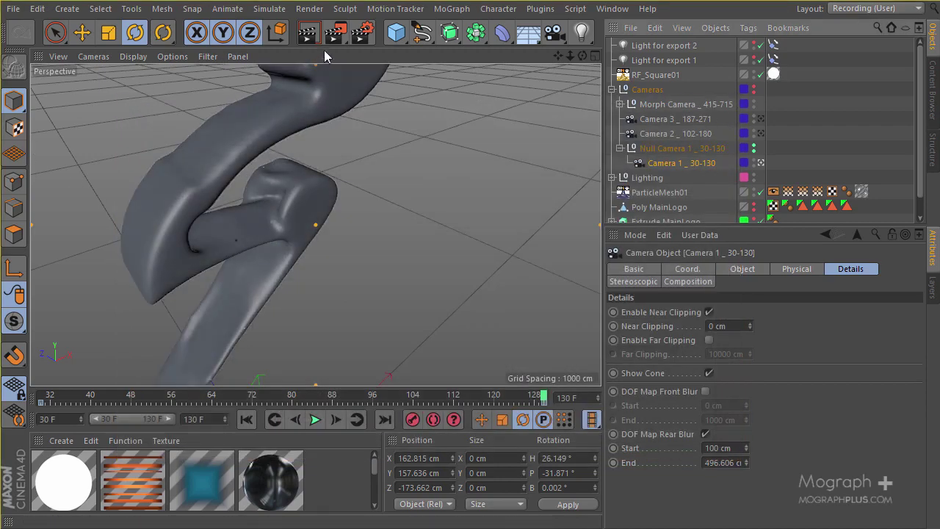
Step: Disable the Save option in the render settings so rendered images are not written to file
click(358, 36)
click(130, 171)
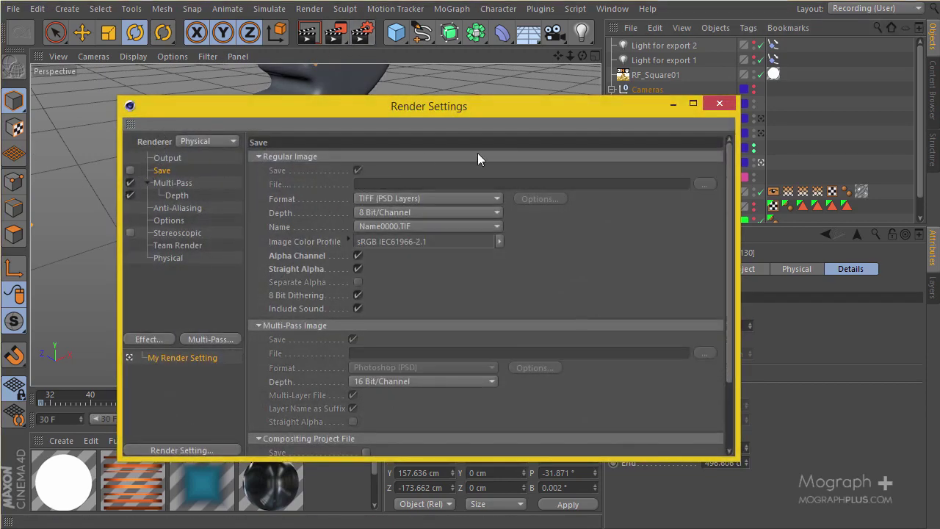
click(710, 103)
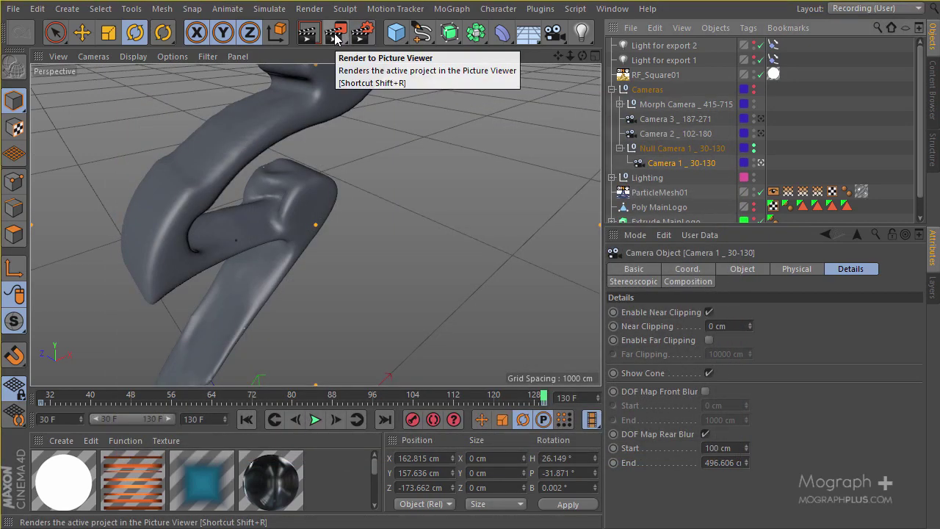
Step: Render frame 130 to the Picture Viewer and delete the previews and earlier renders from its history
click(334, 38)
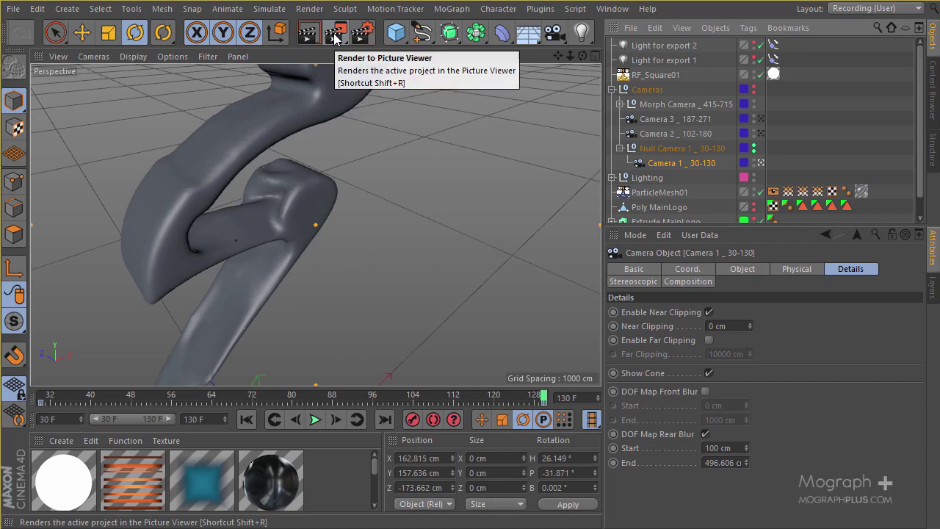
click(334, 39)
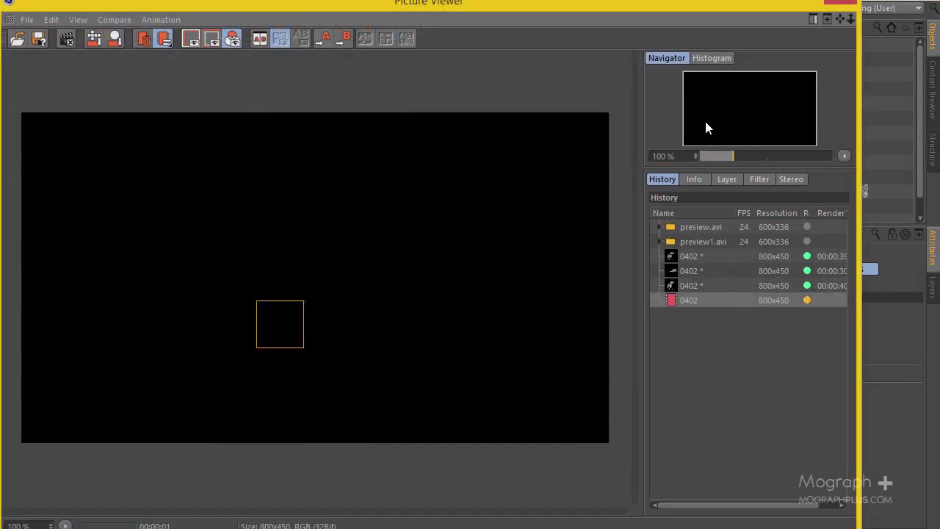
click(698, 286)
click(693, 225)
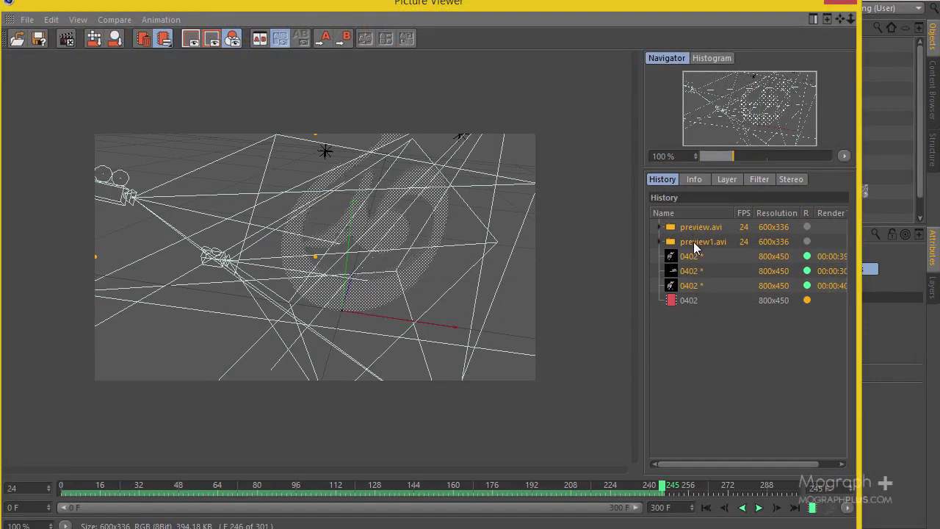
shift+click(698, 287)
key(Delete)
click(480, 317)
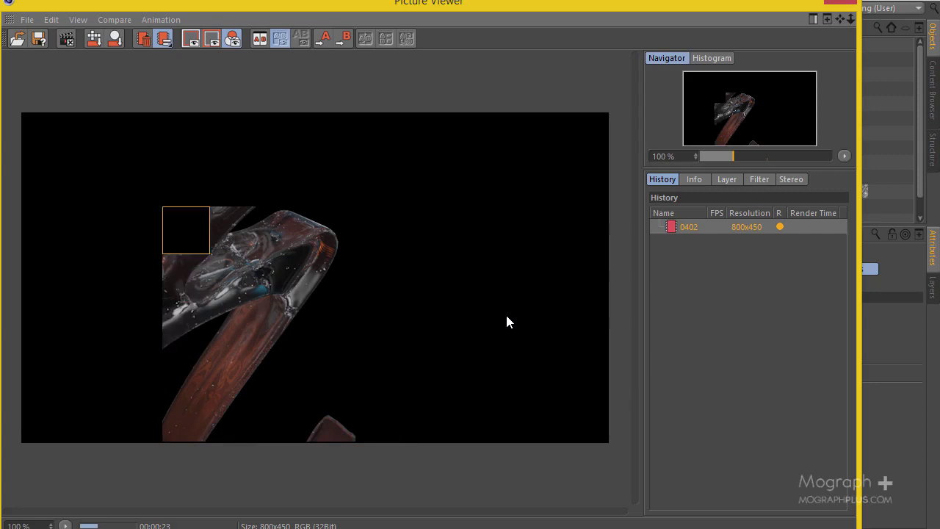
Step: Examine the render's Depth, Alpha and Background layers one by one in Single-Pass display
click(732, 176)
click(742, 311)
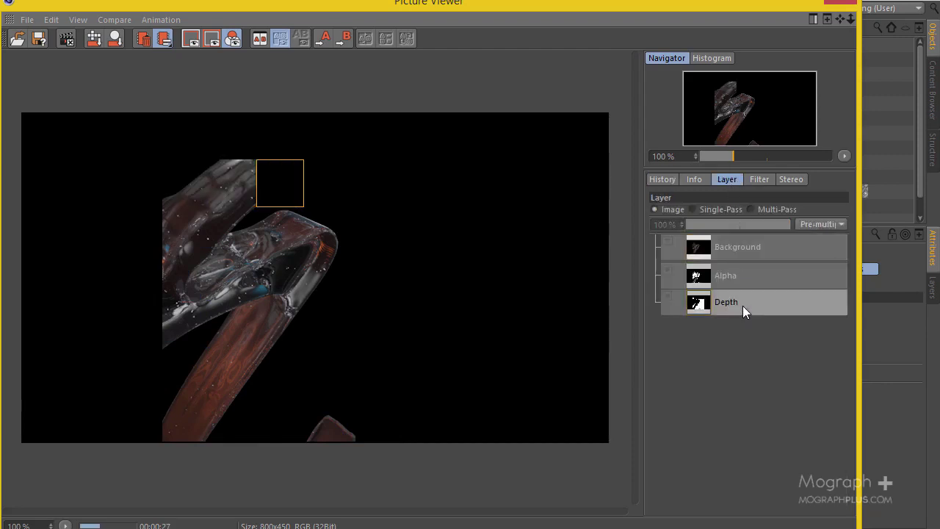
click(695, 210)
scroll(395, 305, down, 1)
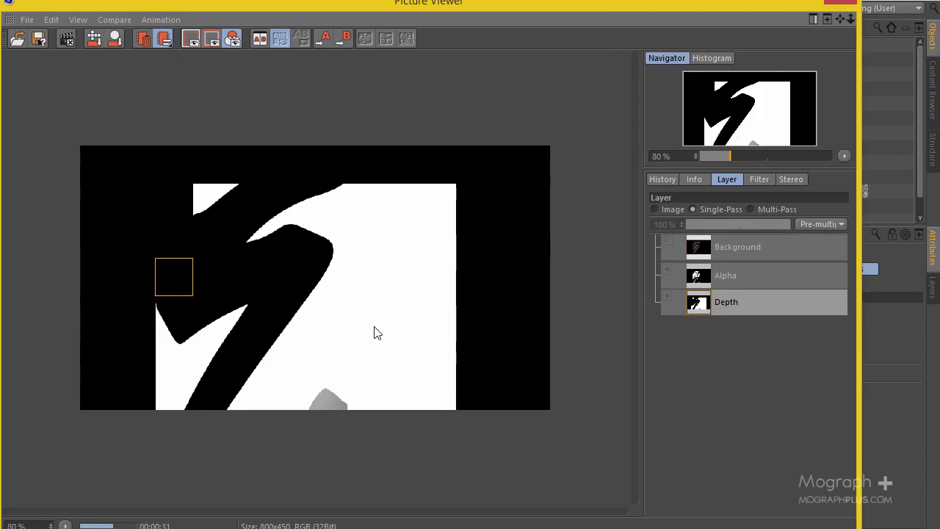
scroll(373, 327, up, 1)
click(736, 277)
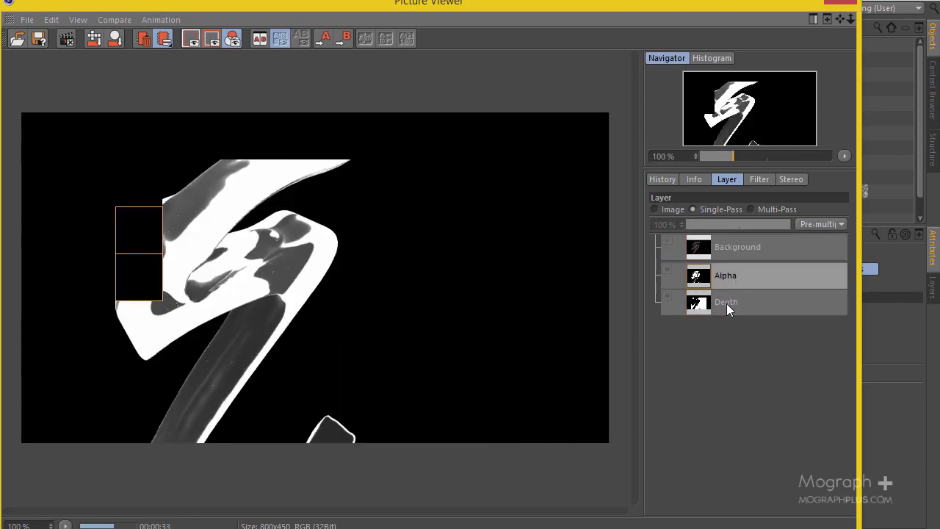
click(731, 250)
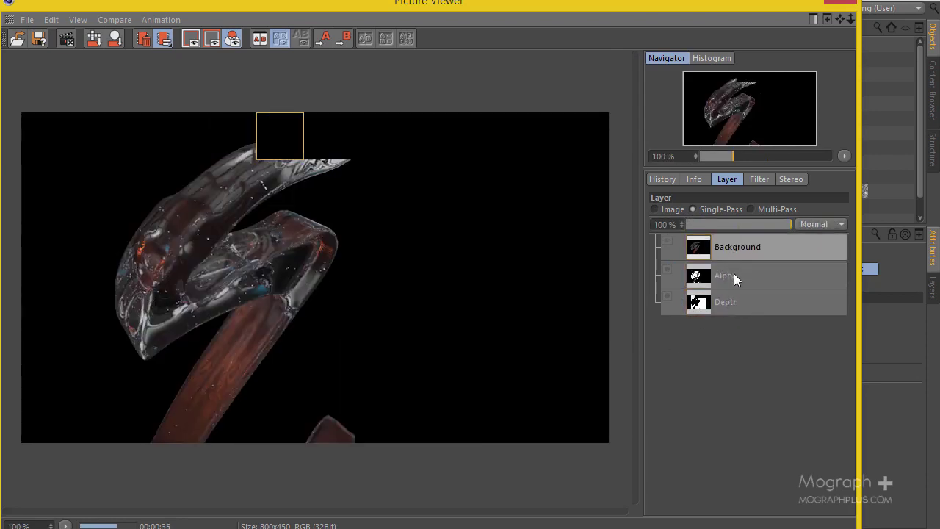
click(732, 275)
click(741, 306)
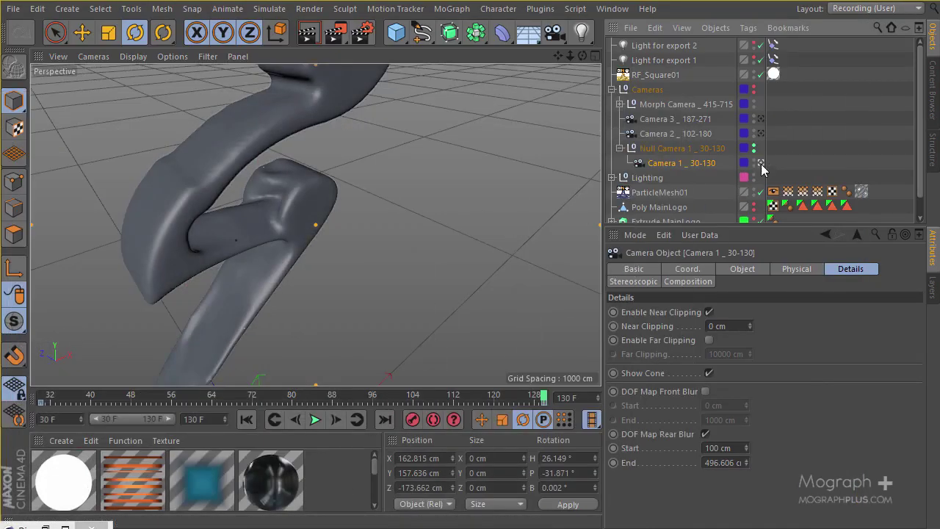
Step: Set Camera 1's rear blur to start at 0 cm and end at about 308 cm, and re-render frame 130 to check the Depth pass
click(761, 163)
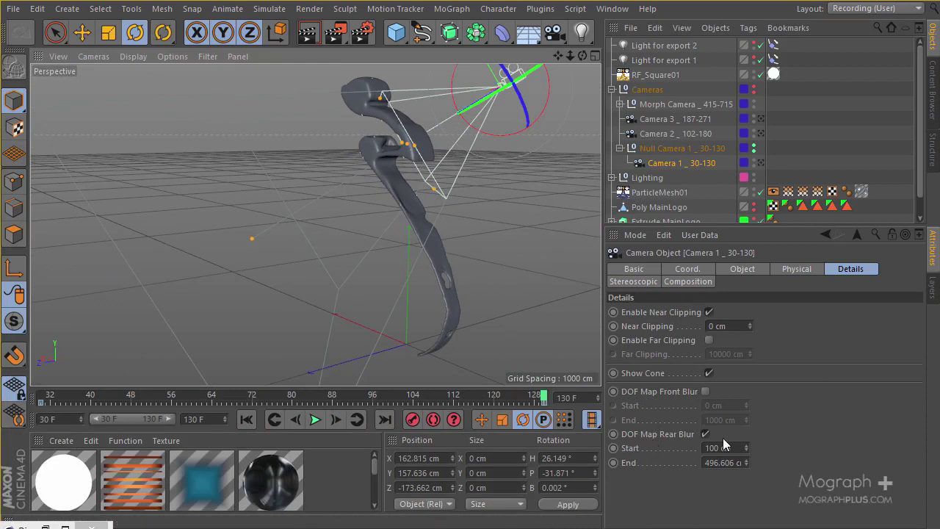
double_click(725, 446)
text(0)
key(Return)
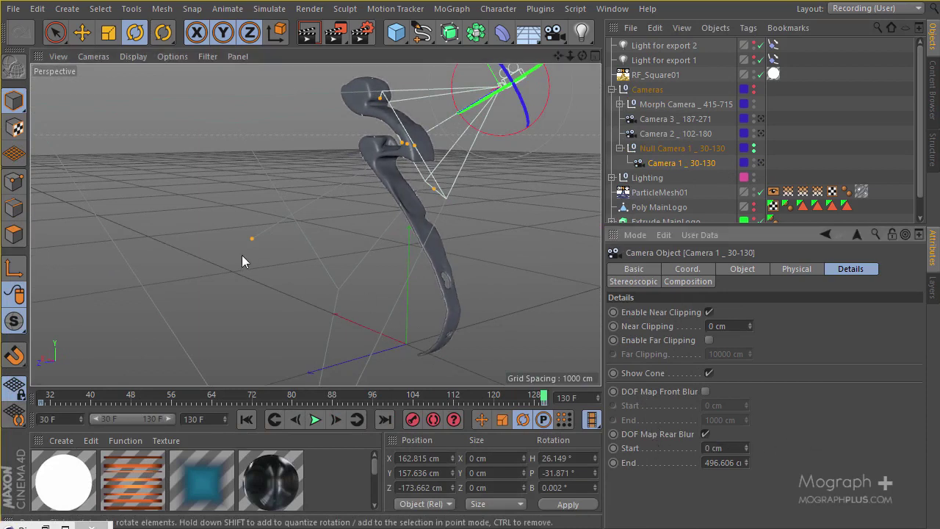
drag(251, 238, 314, 212)
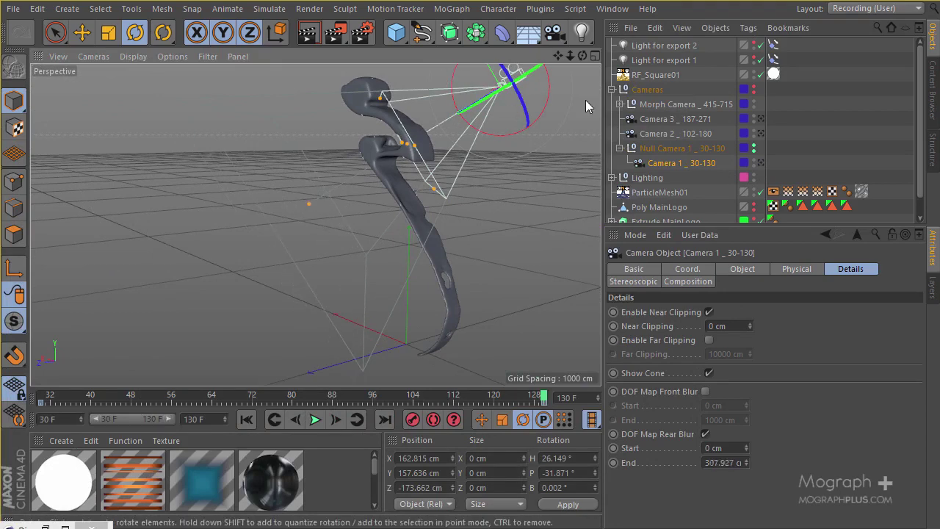
click(760, 161)
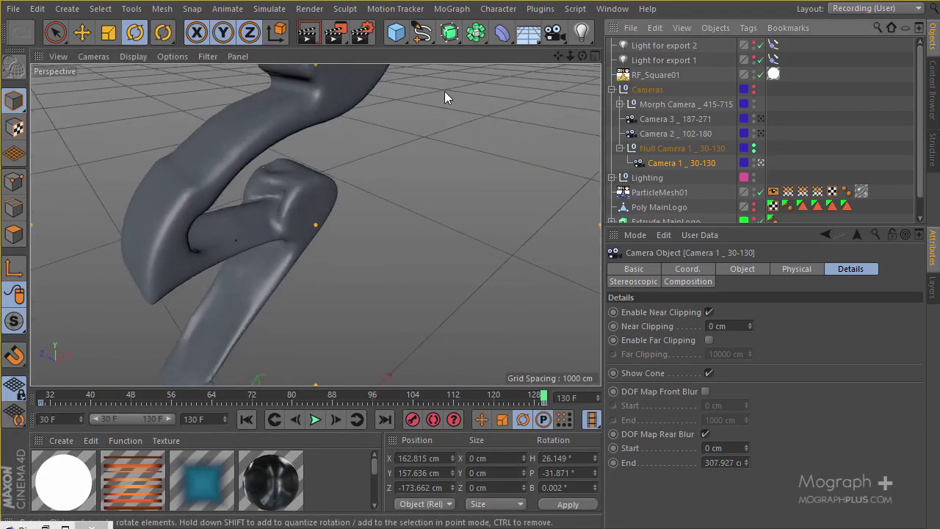
click(339, 36)
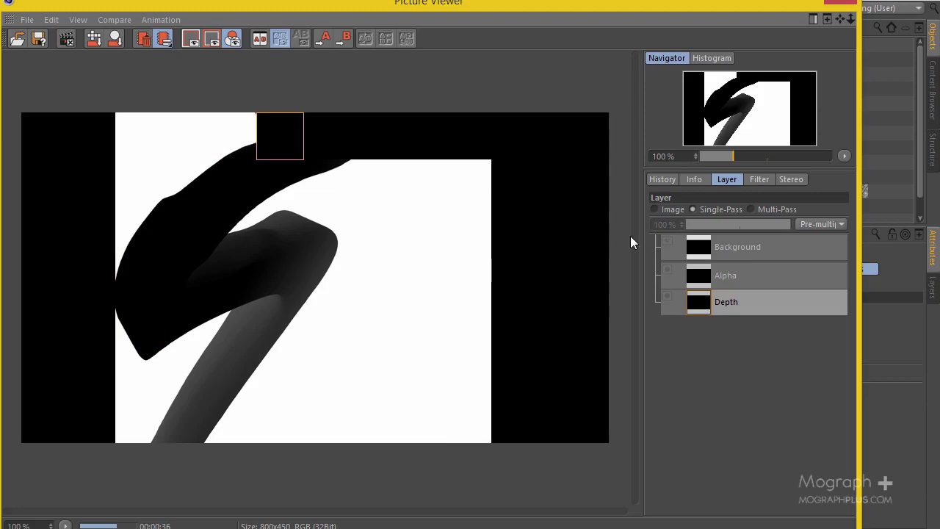
click(838, 4)
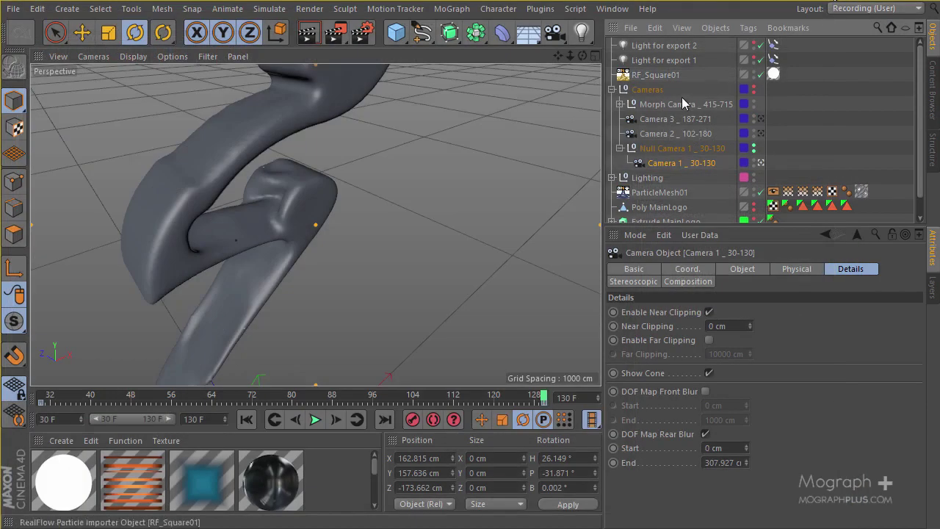
Step: Examine the cameras inside the Morph Camera _ 415-715 group, comparing the blur details of Camera and Morph Camera, and collapse the Cameras group
click(620, 105)
scroll(658, 158, down, 3)
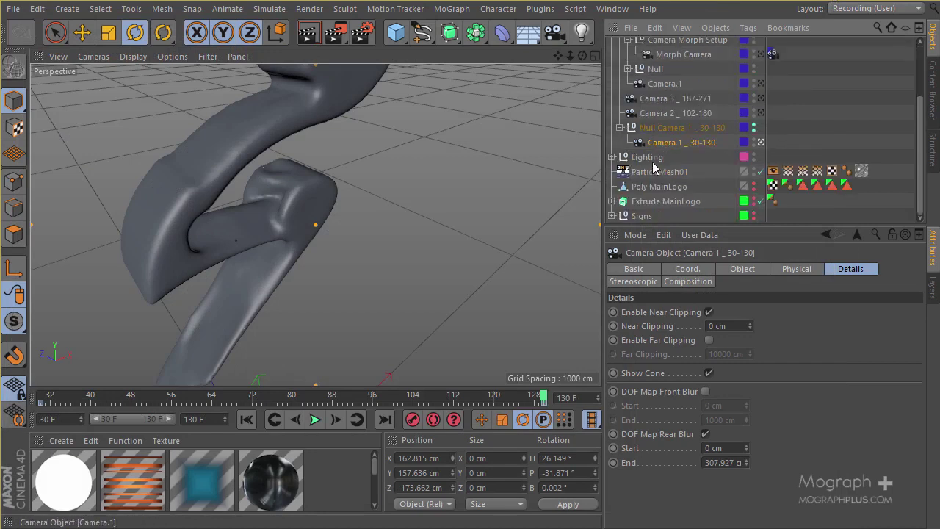
scroll(659, 160, up, 3)
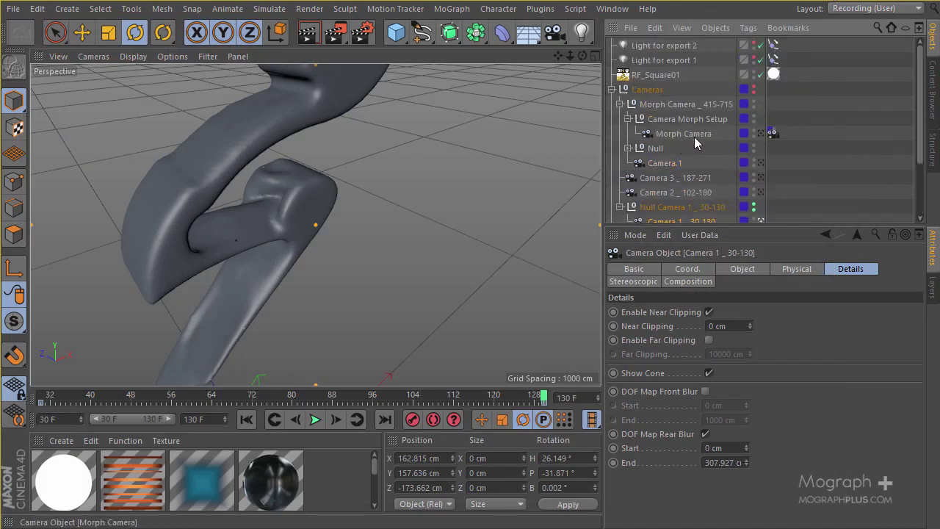
click(628, 149)
scroll(628, 151, down, 3)
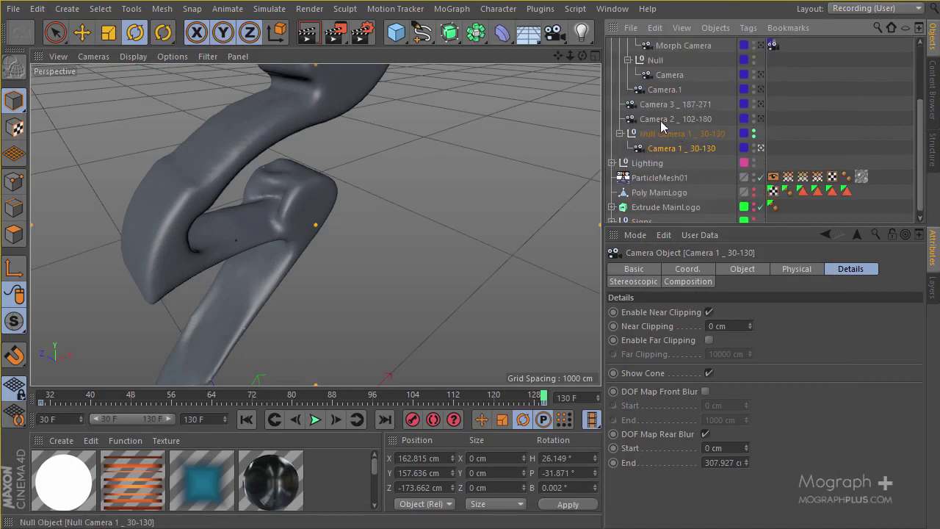
scroll(644, 173, up, 3)
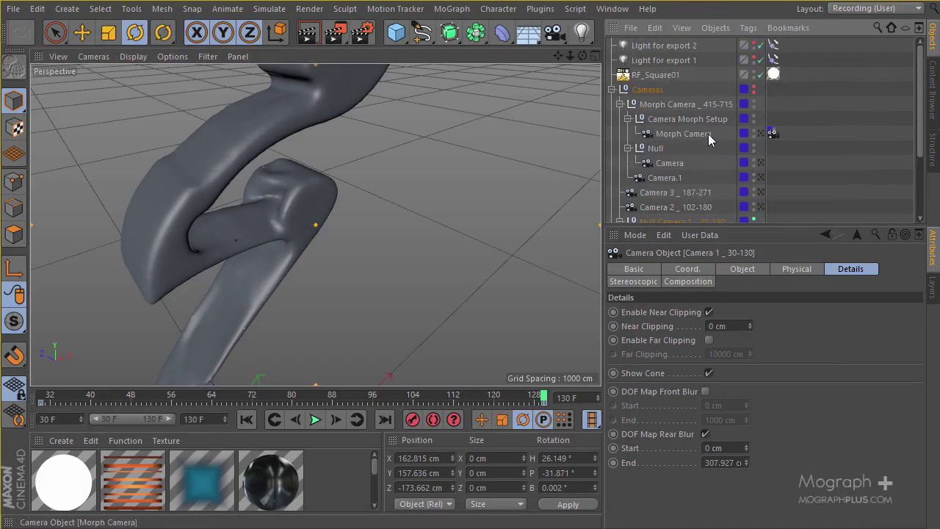
click(671, 182)
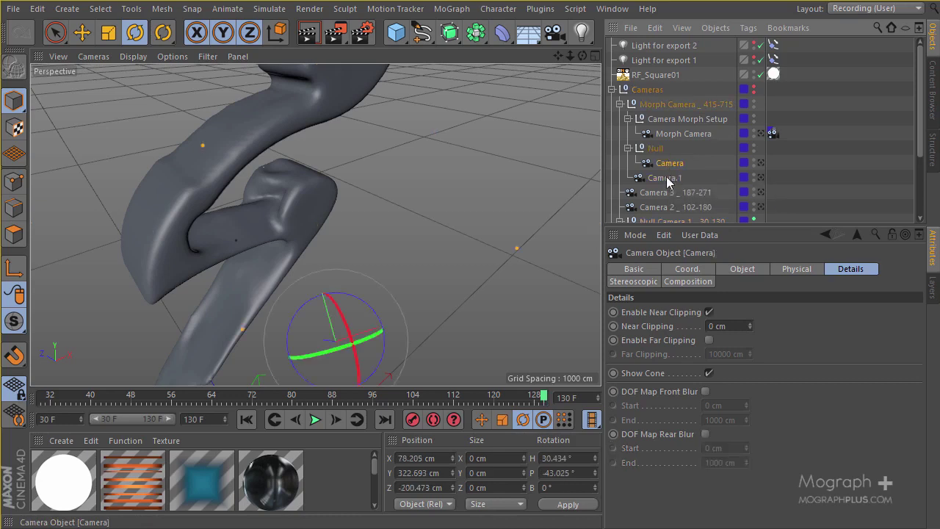
click(689, 136)
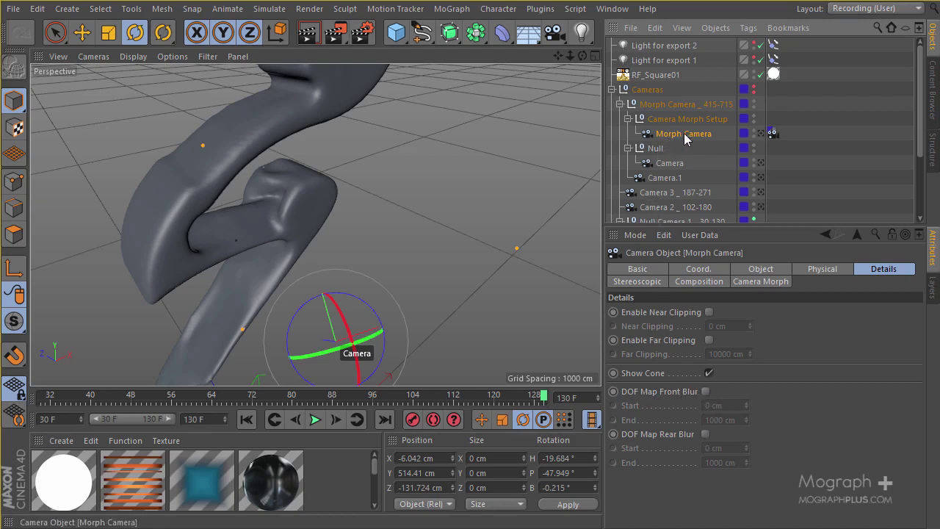
click(669, 163)
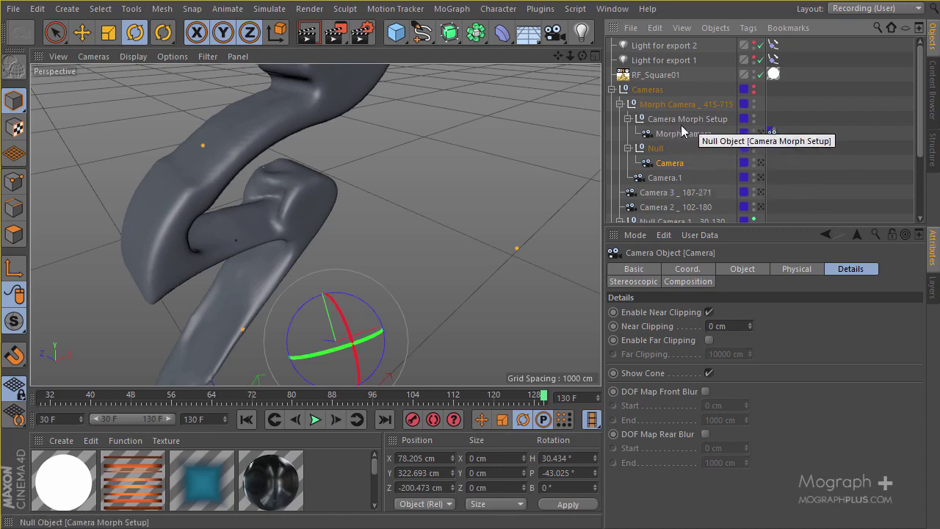
click(612, 89)
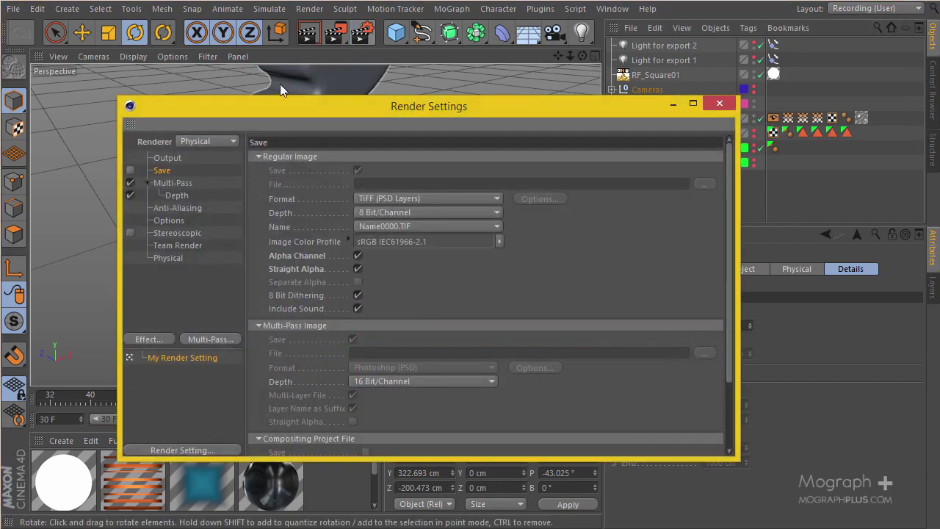
Step: Set the render output size to 1280 x 720 pixels and close the render settings
click(168, 159)
drag(440, 104, 445, 54)
drag(352, 120, 271, 129)
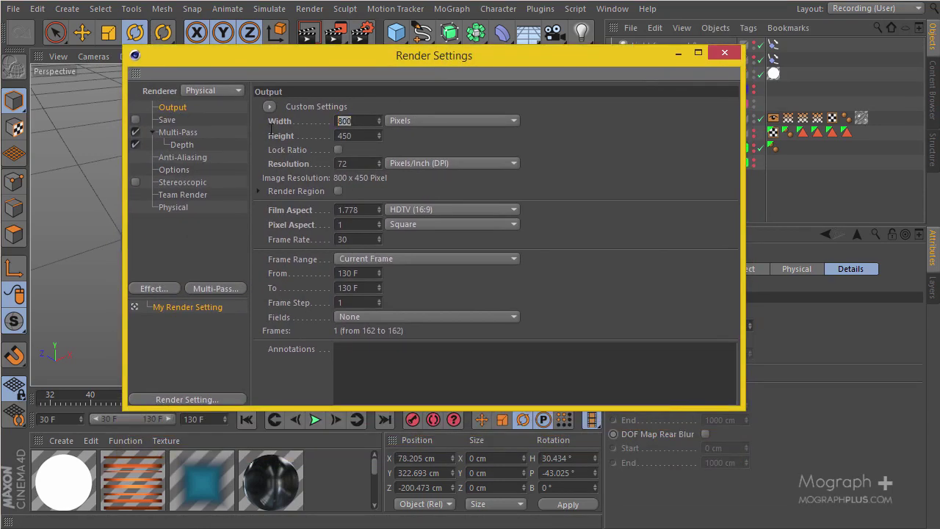
text(1280)
key(Tab)
text(720)
key(Return)
click(385, 262)
click(646, 217)
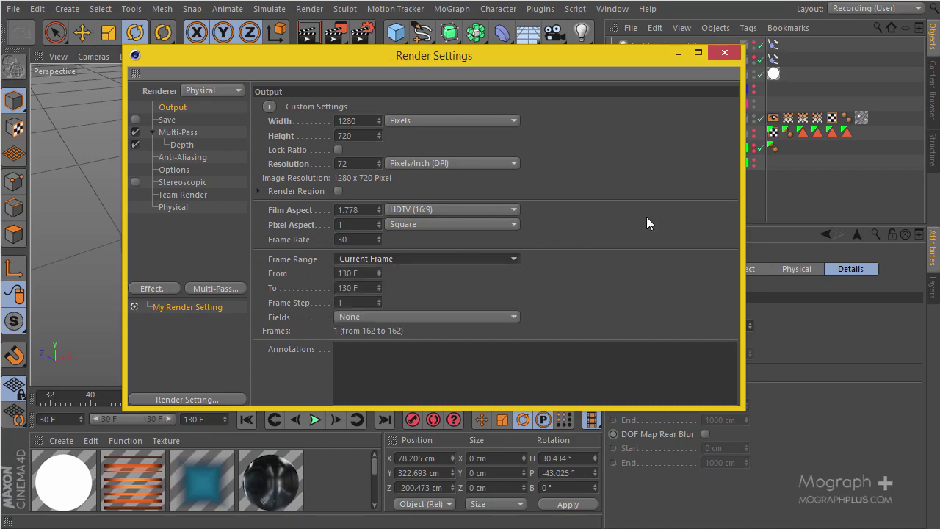
drag(595, 56, 405, 56)
click(505, 52)
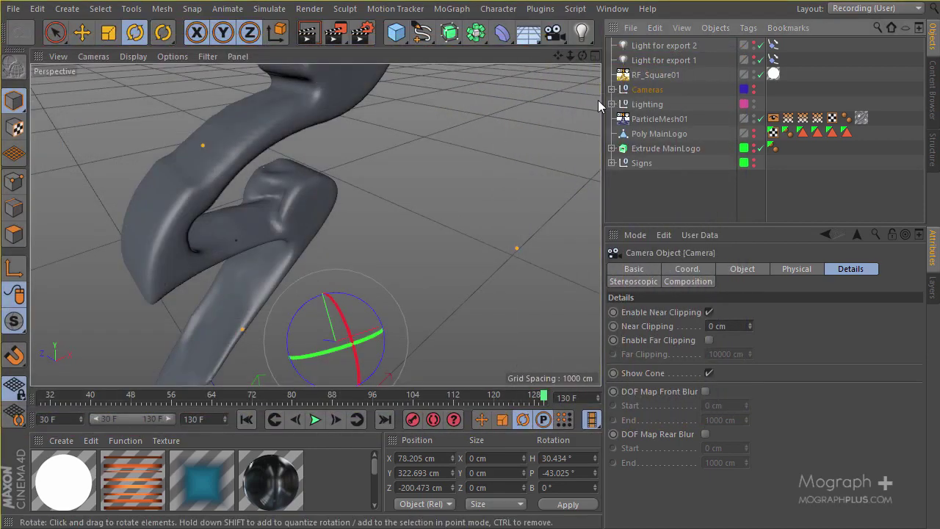
Step: Expand the Cameras group, collapse the Morph Camera _ 415-715 group inside it, and select Camera 1
click(611, 89)
click(621, 104)
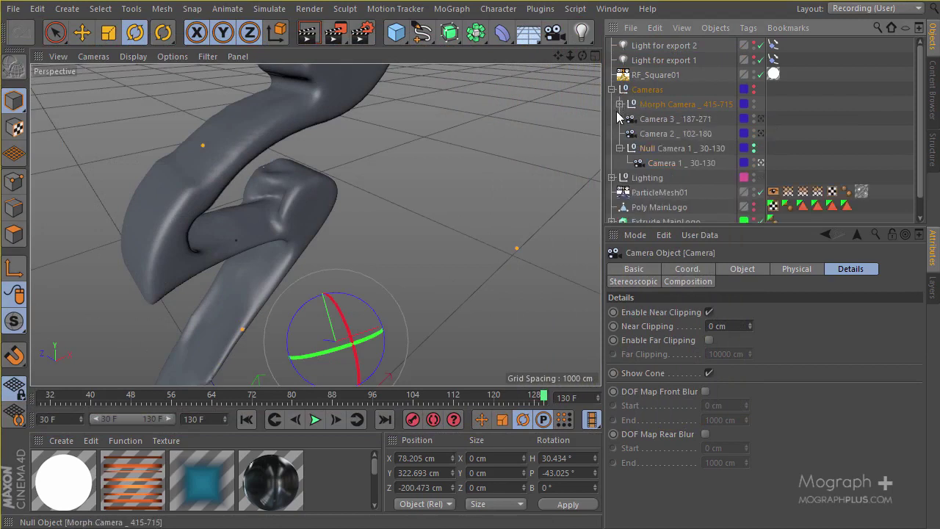
click(696, 162)
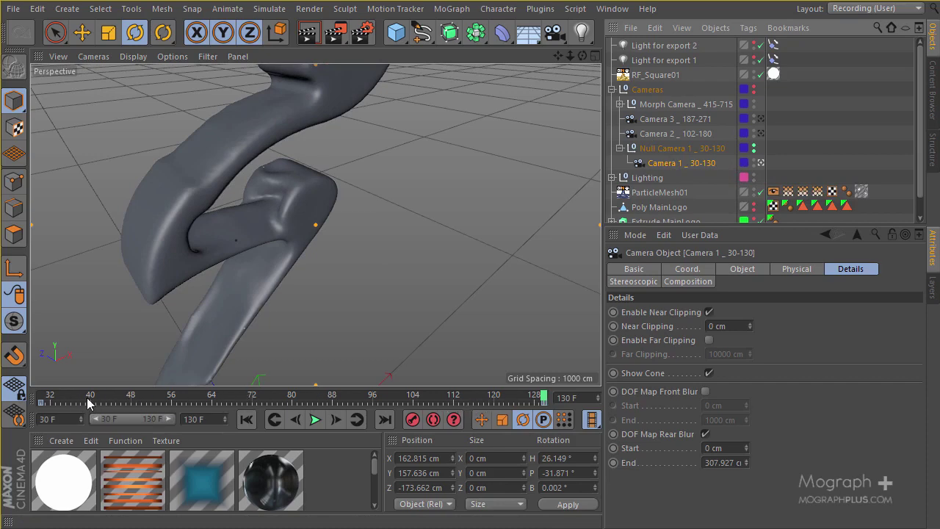
Step: Set the render output's frame range manually, from frame 30 to frame 130
click(361, 32)
click(248, 277)
double_click(247, 277)
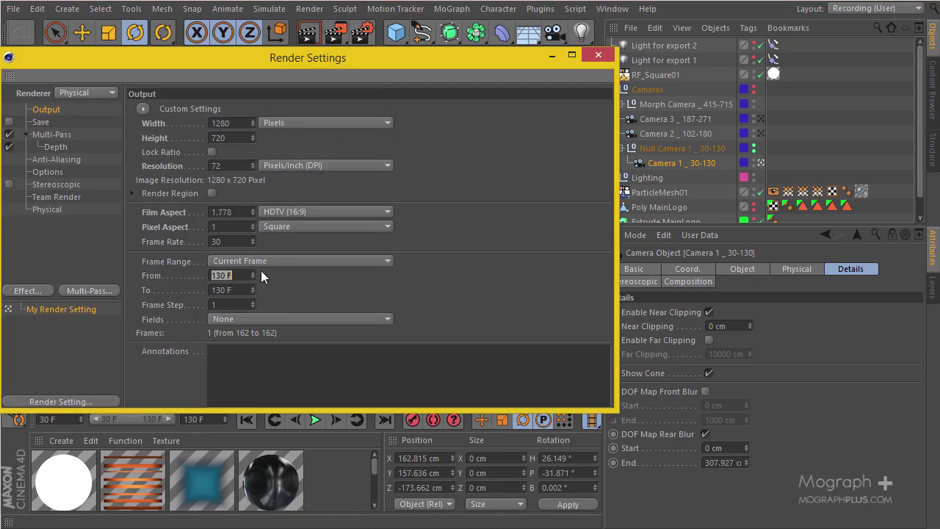
text(30)
key(Tab)
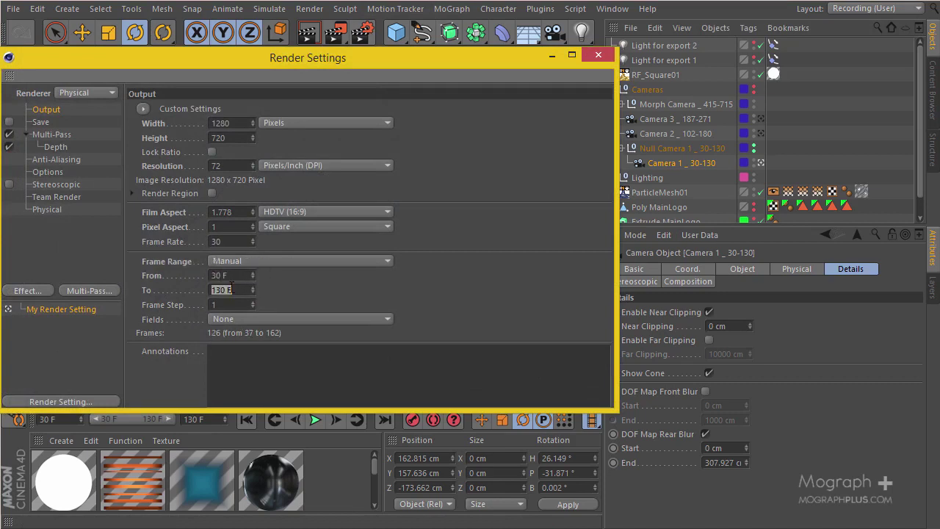
text(130)
key(Return)
drag(357, 64, 478, 53)
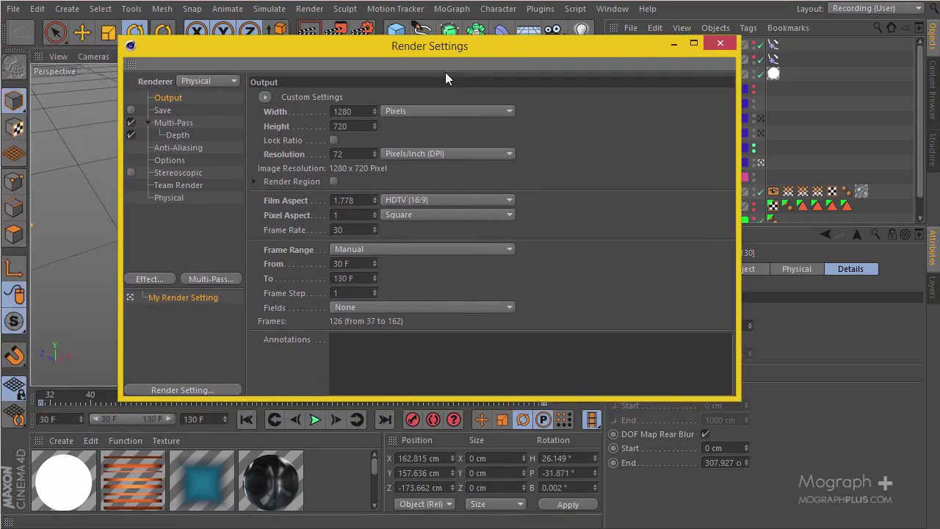
Step: Set the regular image's save format to Photoshop (PSD) with a depth of 16 Bit/Channel
click(163, 110)
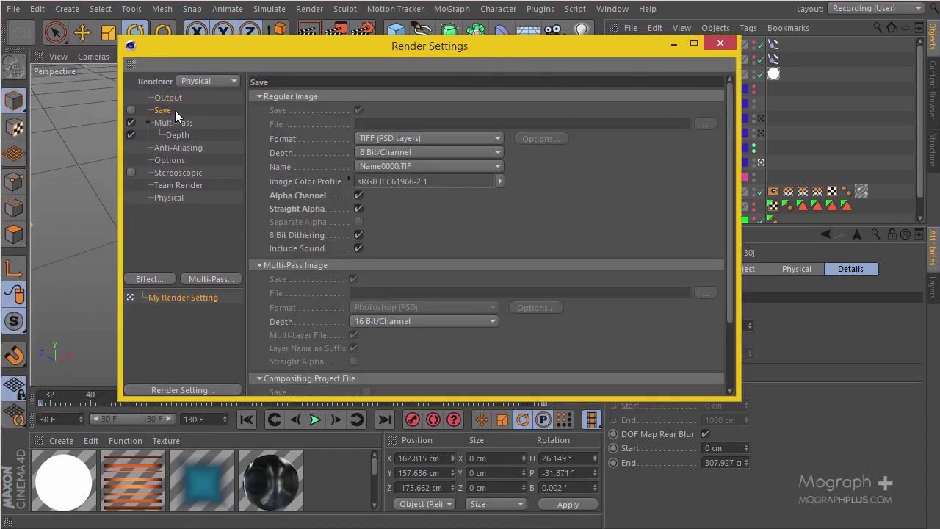
click(460, 140)
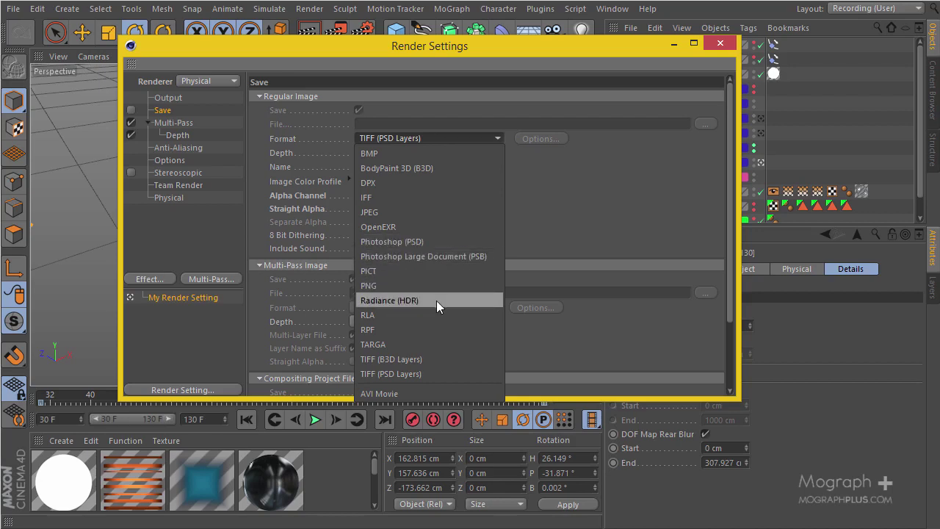
click(443, 242)
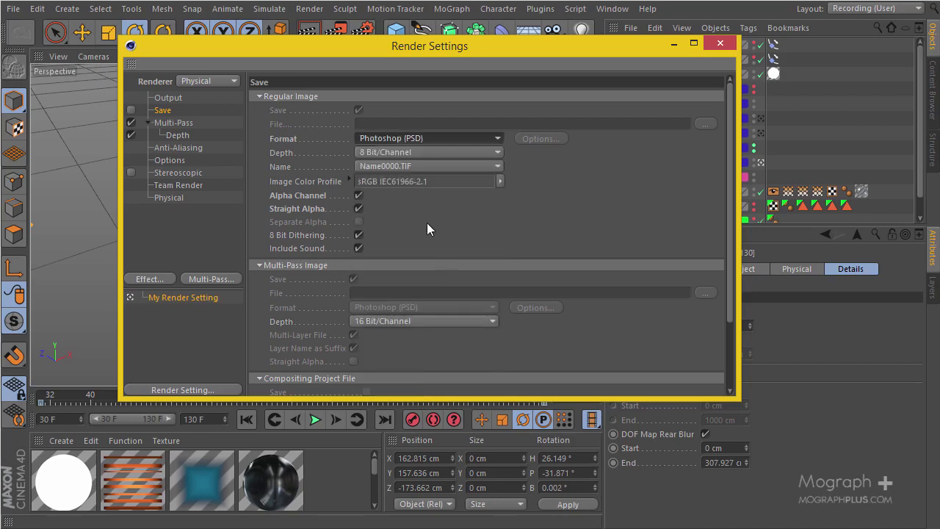
click(441, 152)
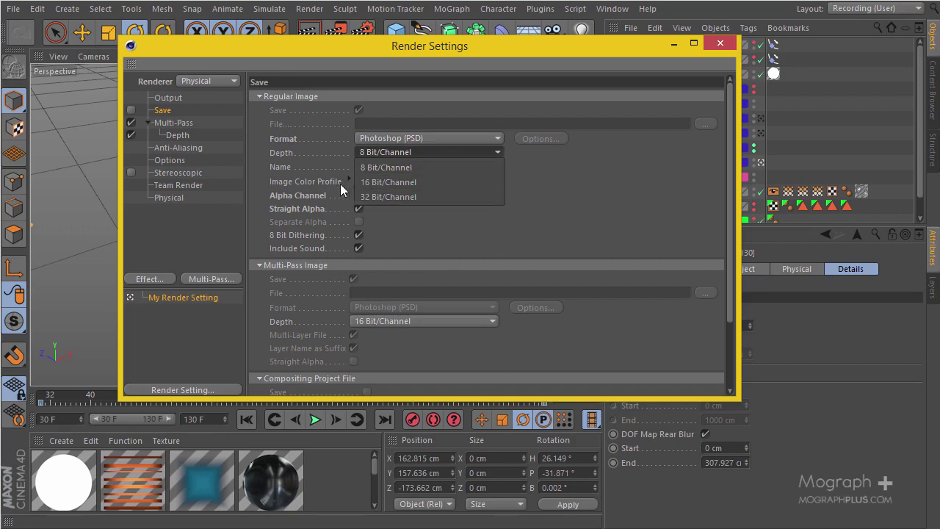
click(429, 185)
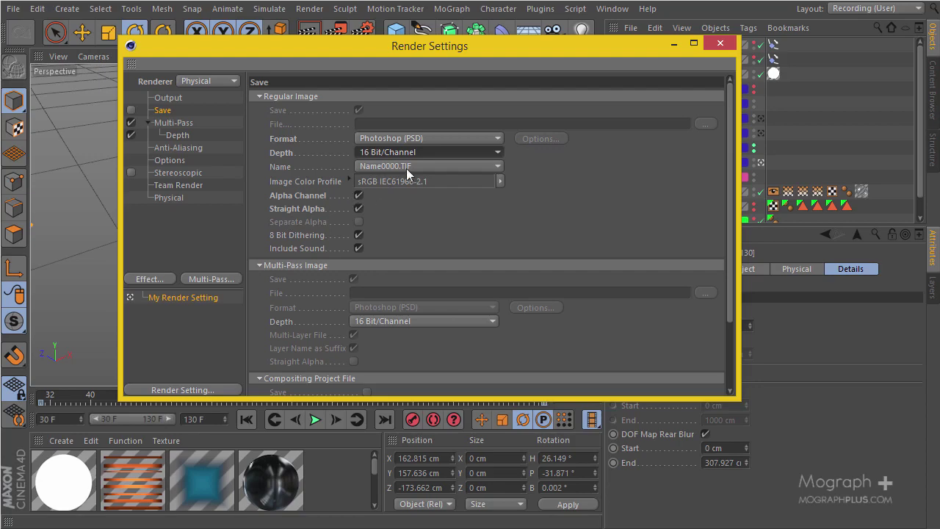
drag(426, 46, 387, 251)
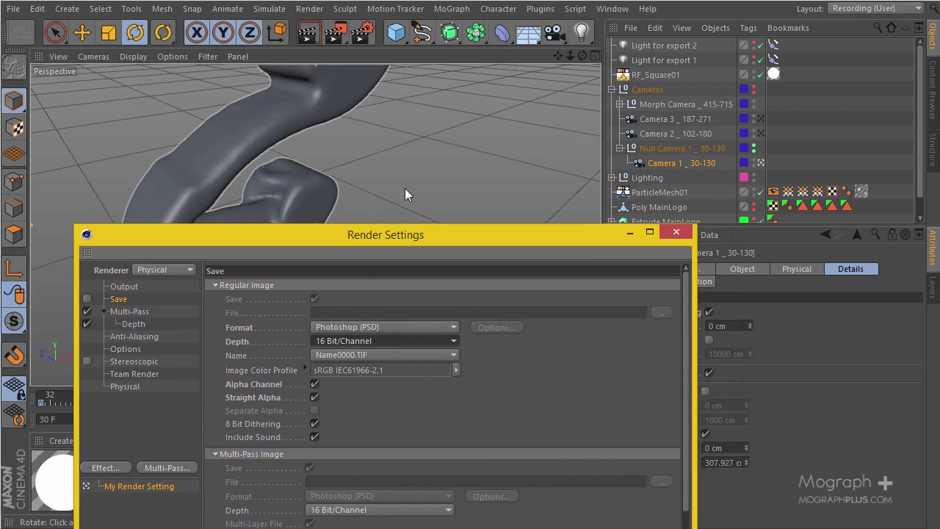
drag(419, 239, 442, 72)
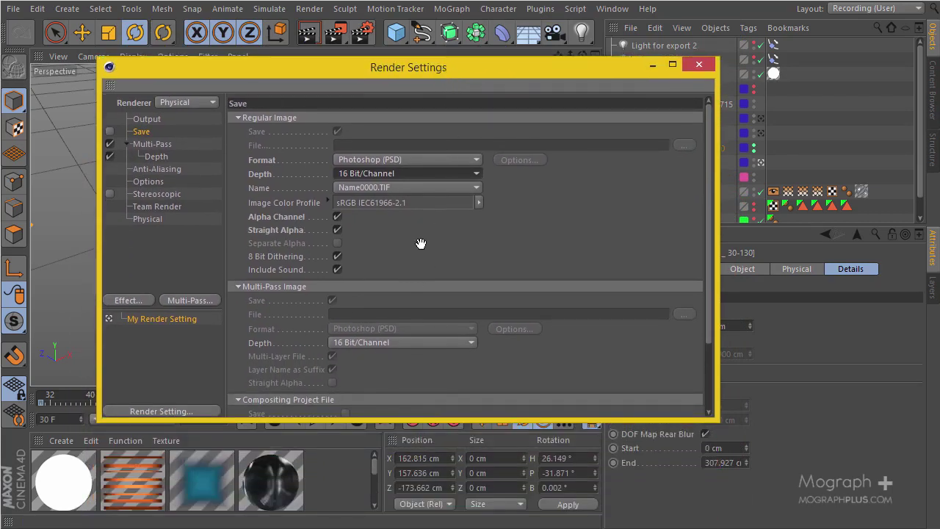
Step: Enable saving of the rendered output and keep Multi-Layer File on for the multi-pass image
scroll(420, 243, down, 4)
scroll(316, 227, up, 4)
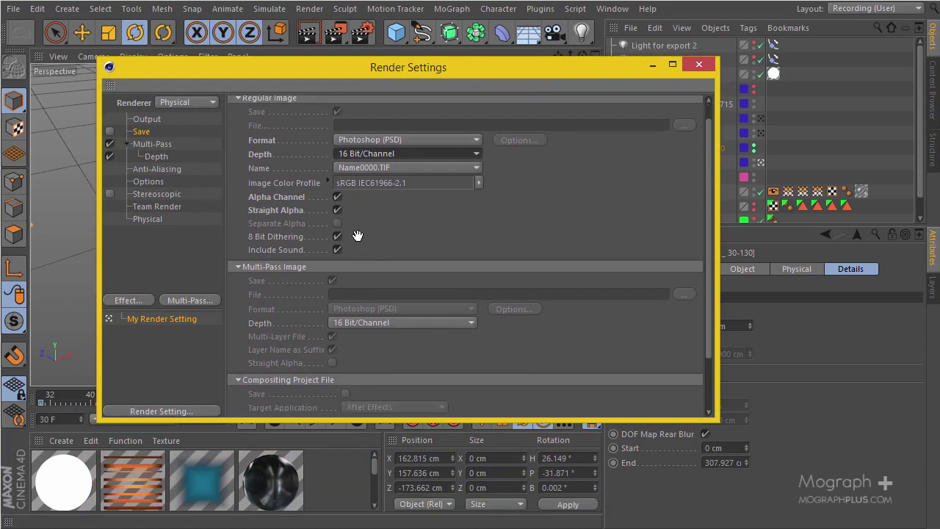
scroll(360, 235, down, 4)
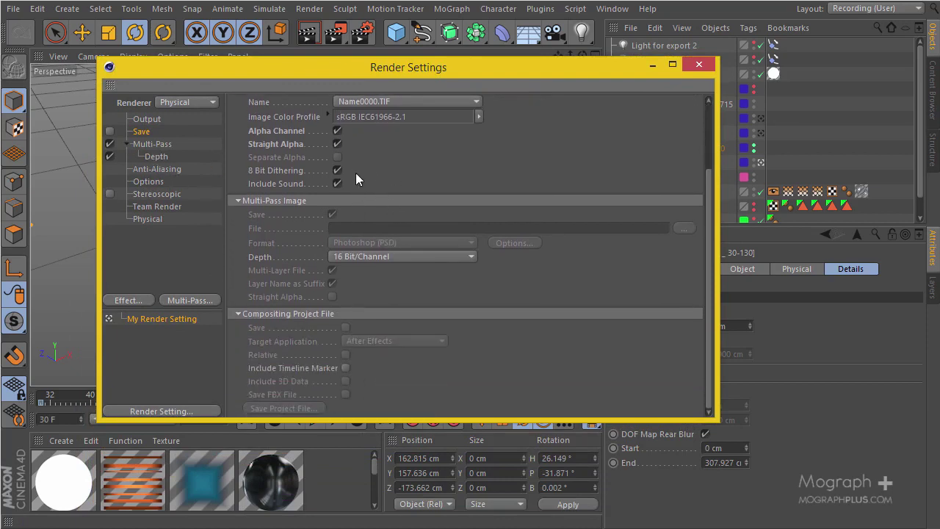
scroll(356, 179, up, 4)
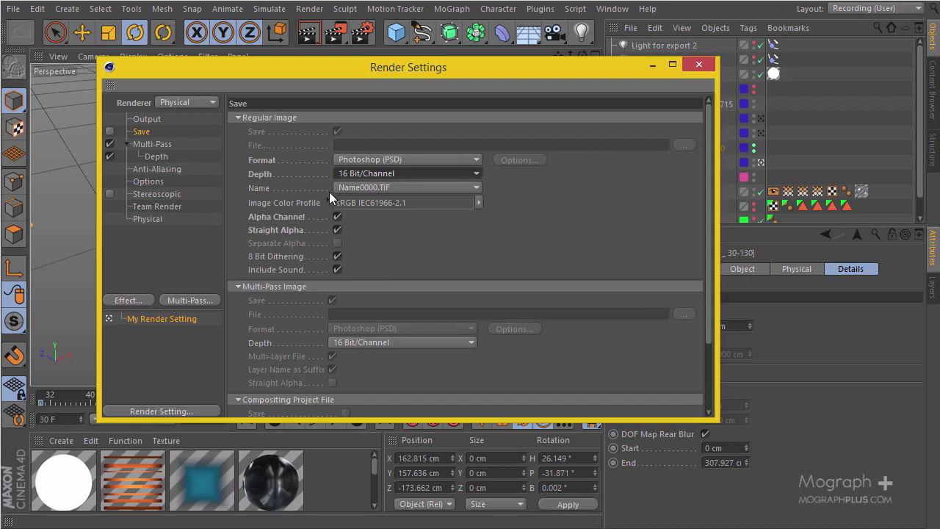
click(110, 131)
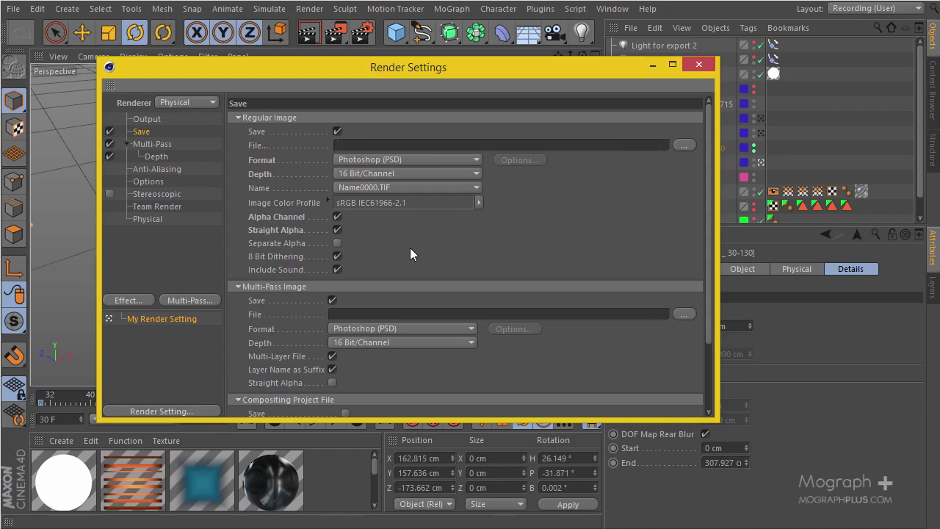
scroll(410, 247, down, 2)
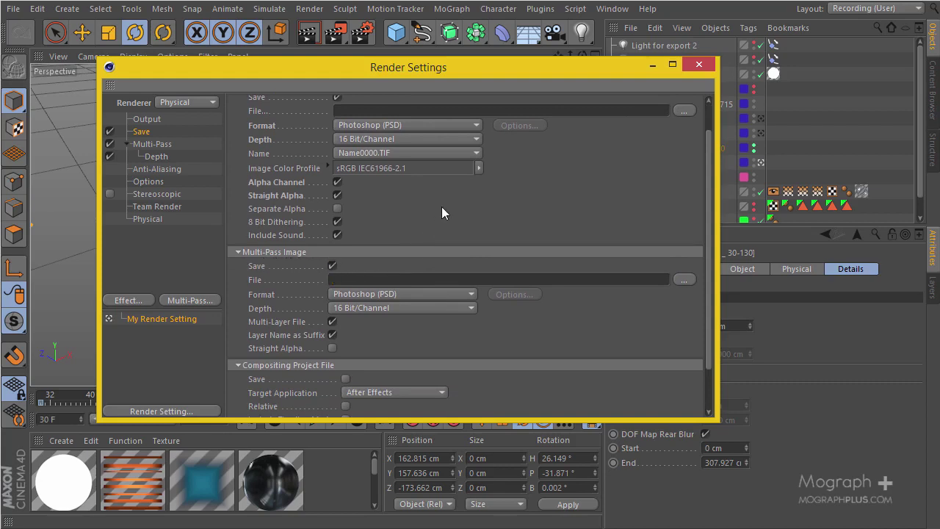
scroll(441, 212, up, 2)
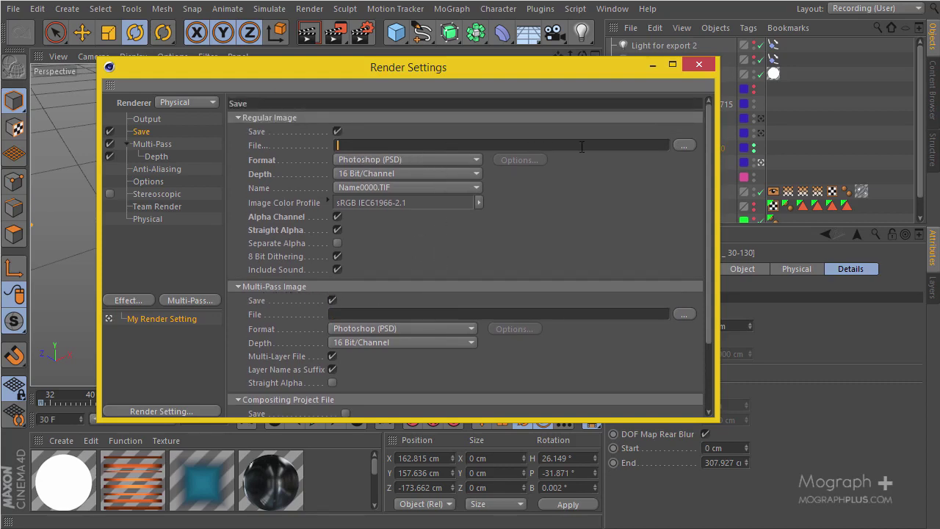
scroll(440, 174, down, 5)
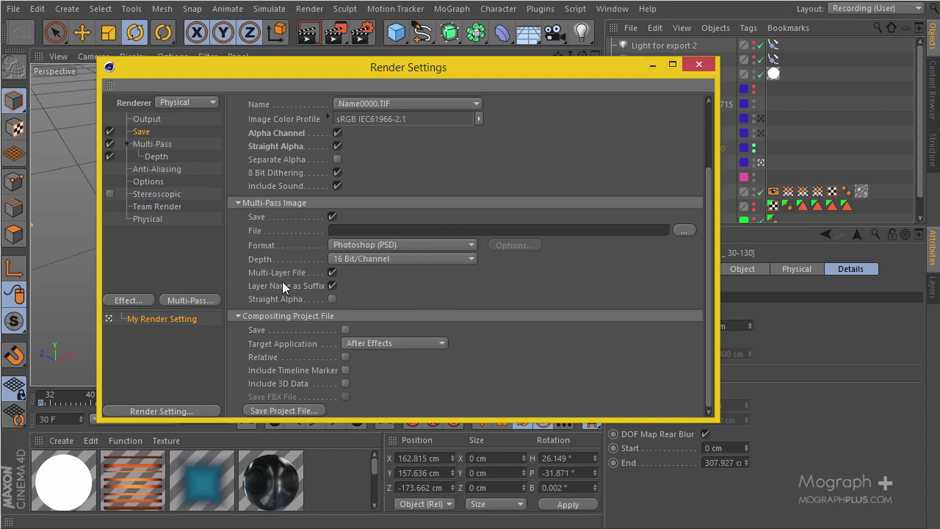
click(333, 272)
click(332, 272)
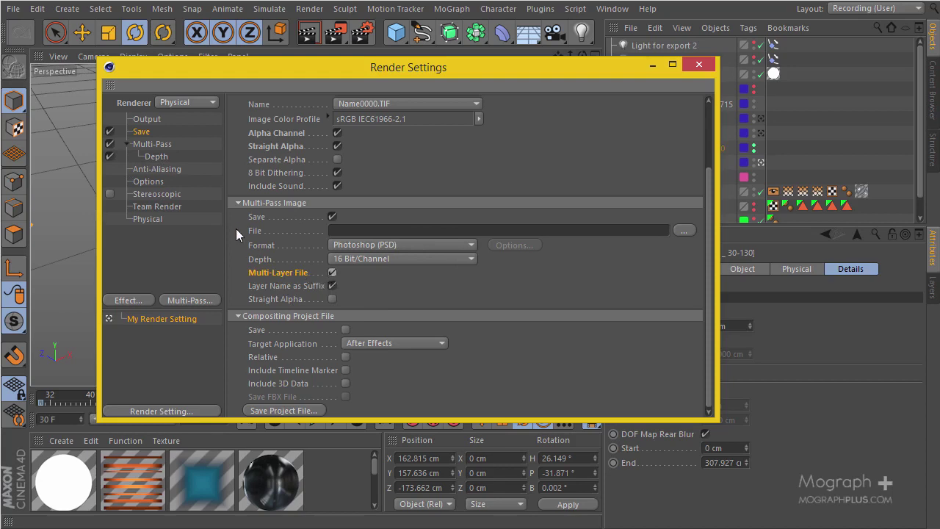
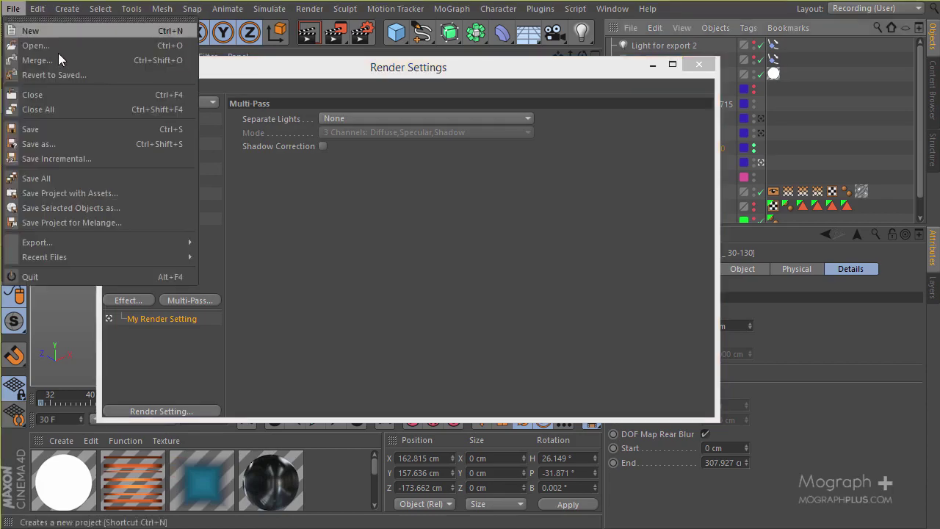
Step: Save the project as a new file named 0403 in the C4d files folder
click(100, 144)
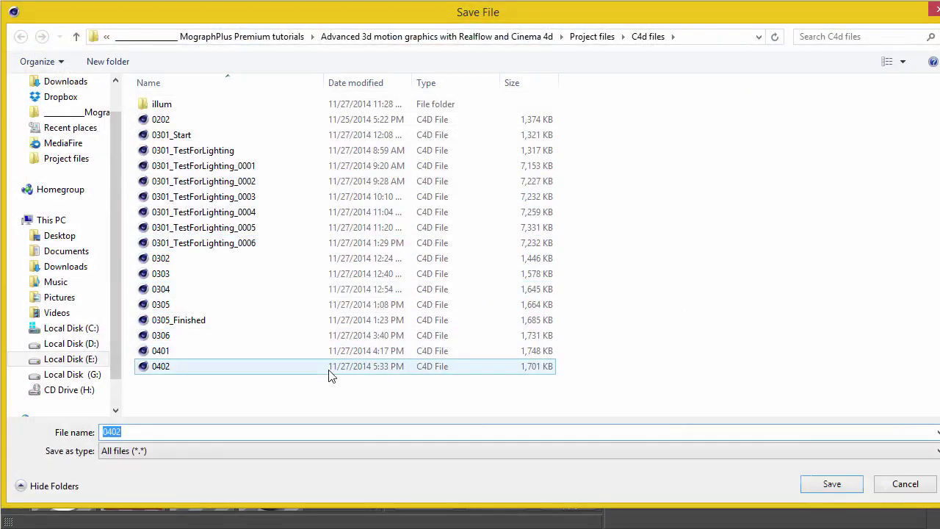
text(0403)
key(Return)
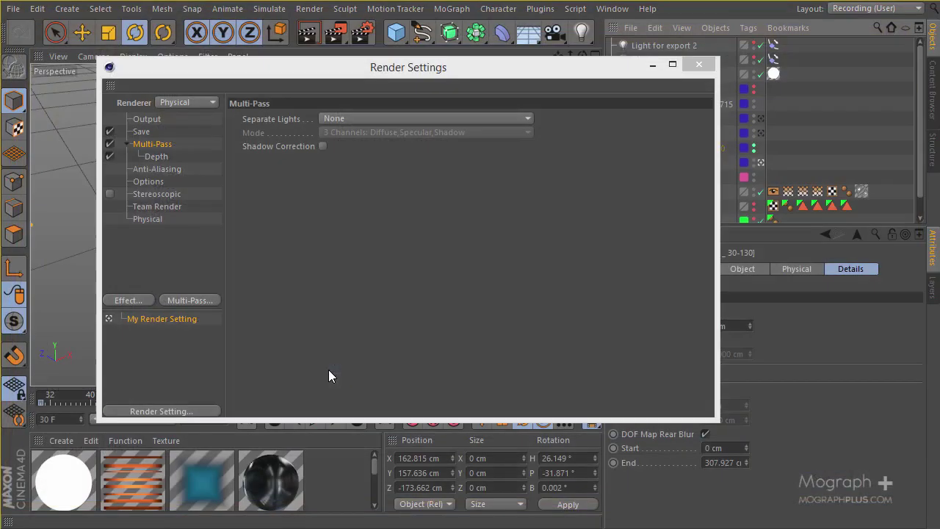
Step: Add all image layers to the Multi-Pass output alongside Depth, look through the pass list, and close the render settings
right_click(149, 145)
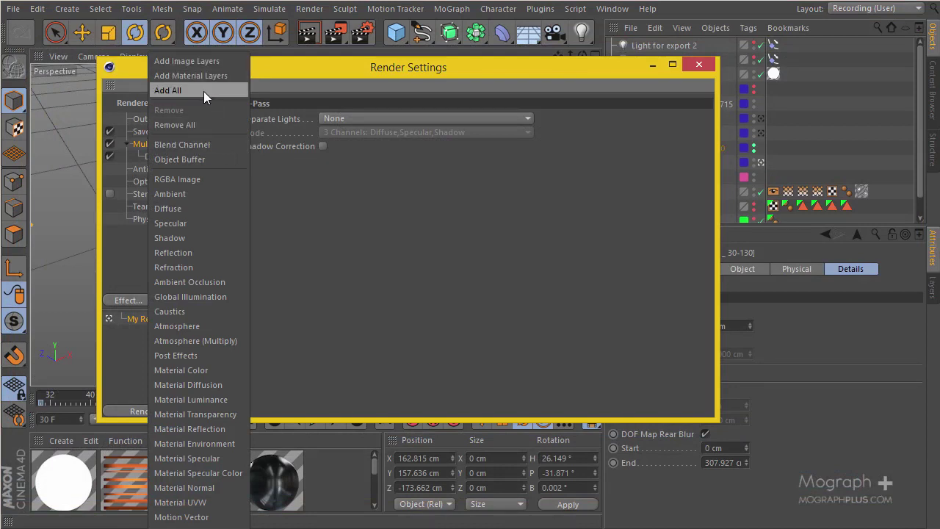
click(208, 62)
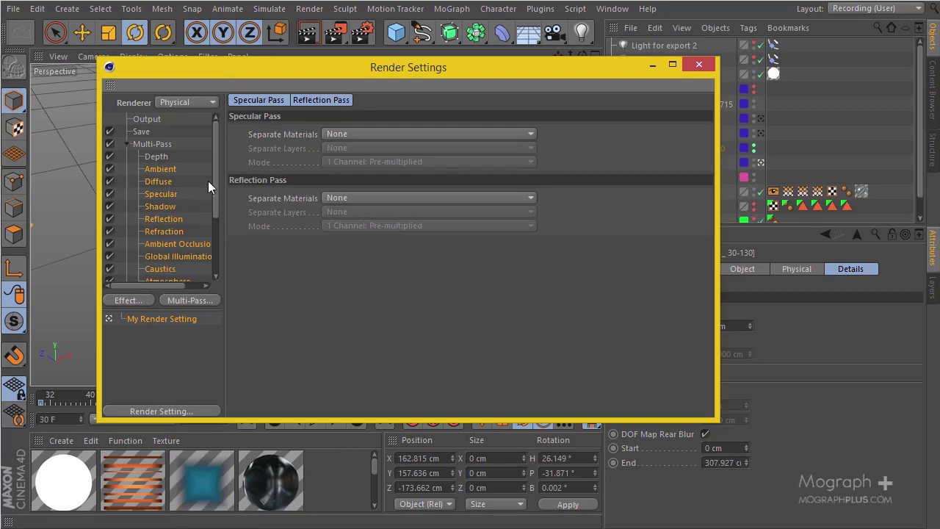
scroll(214, 208, down, 5)
scroll(207, 257, up, 1)
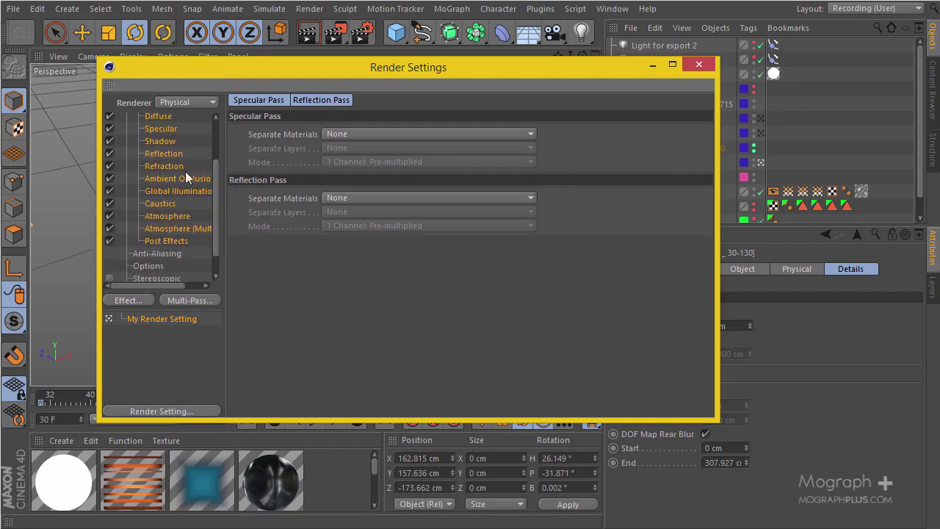
click(686, 67)
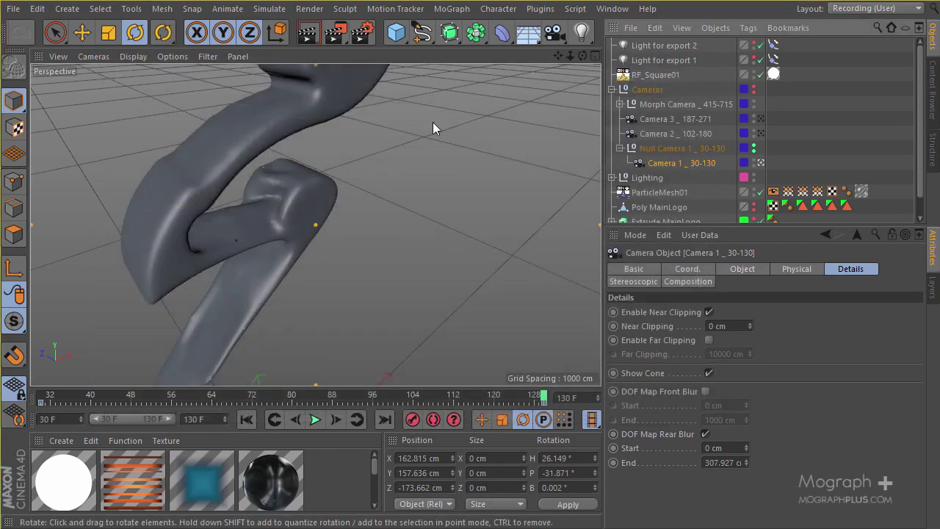
Step: Decline rendering without a file name, disable output saving, and set the render frame range to Current Frame
click(340, 40)
click(607, 319)
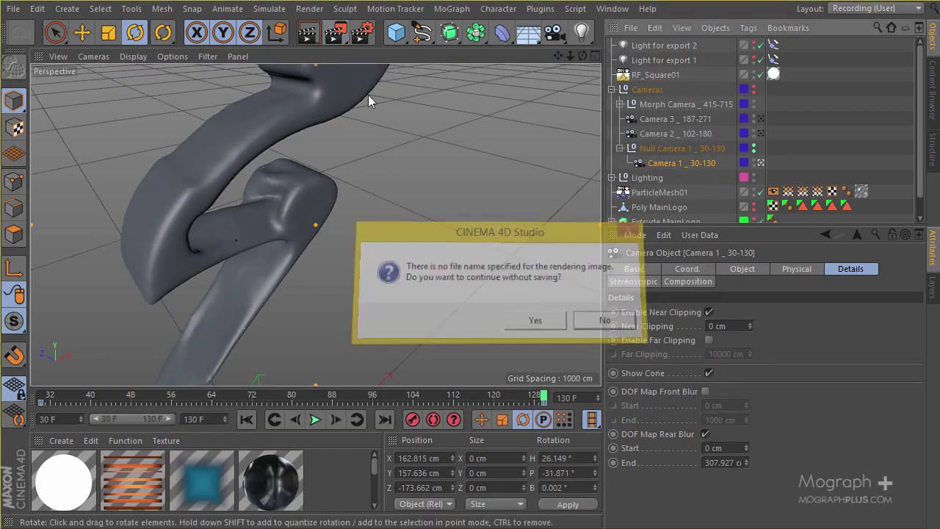
click(362, 32)
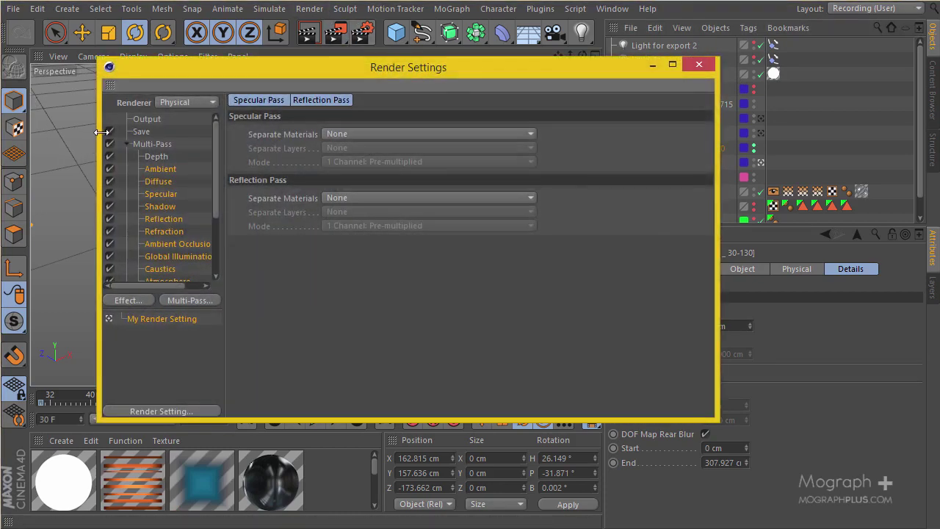
click(131, 119)
click(377, 270)
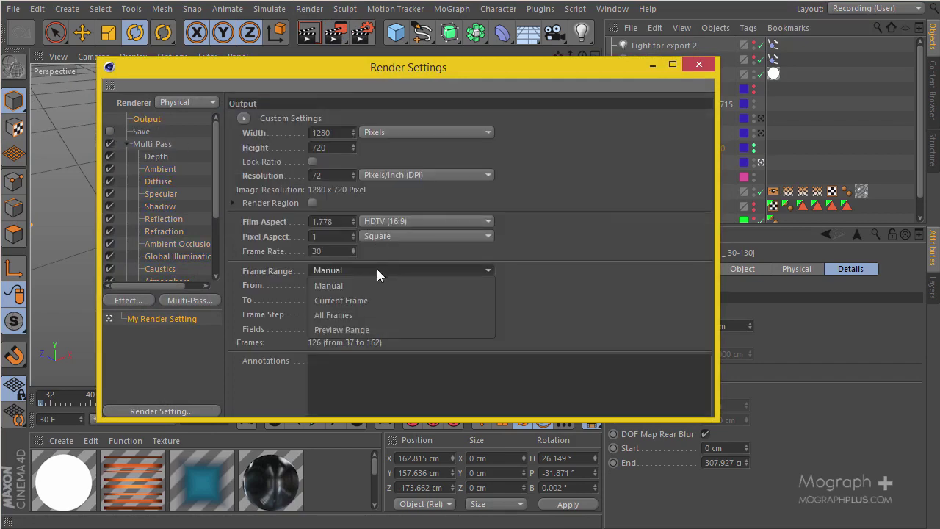
click(390, 297)
click(699, 64)
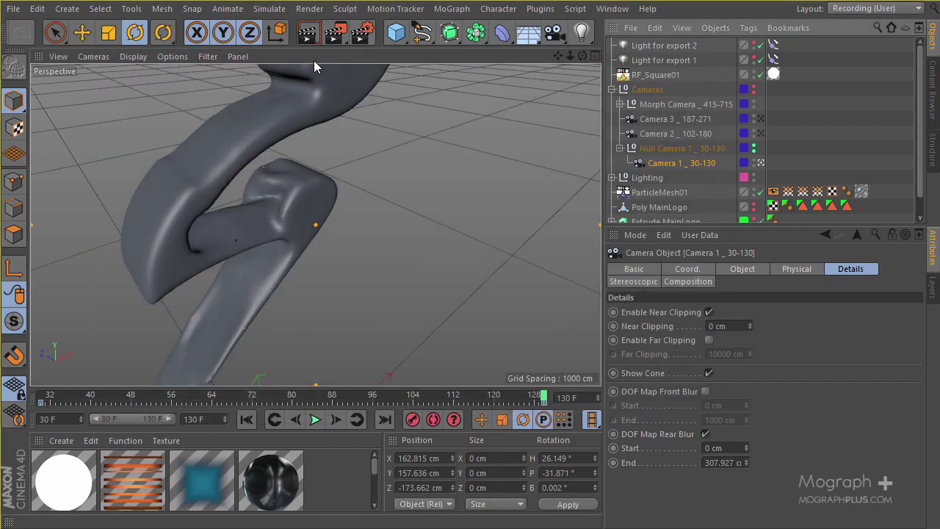
Step: Render the current frame and inspect its full image and the Alpha, Diffuse and Specular layers while it renders
click(335, 32)
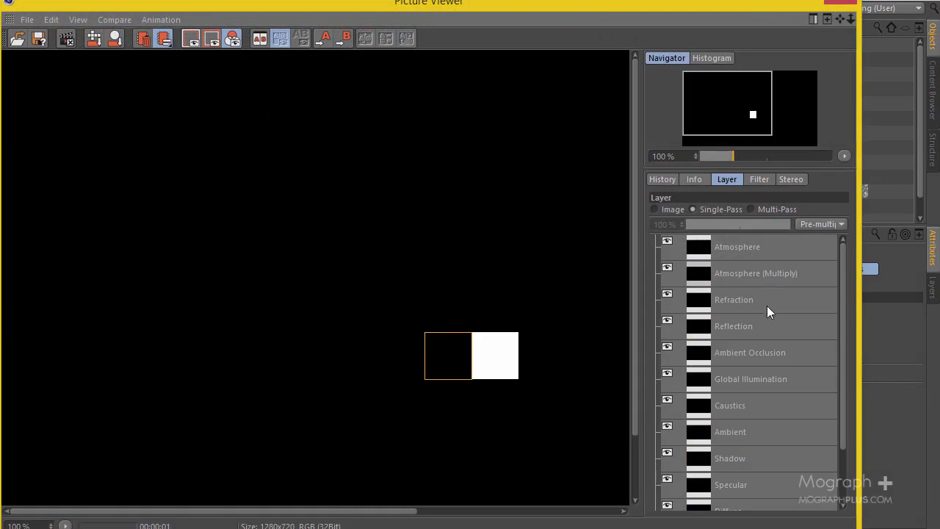
click(655, 210)
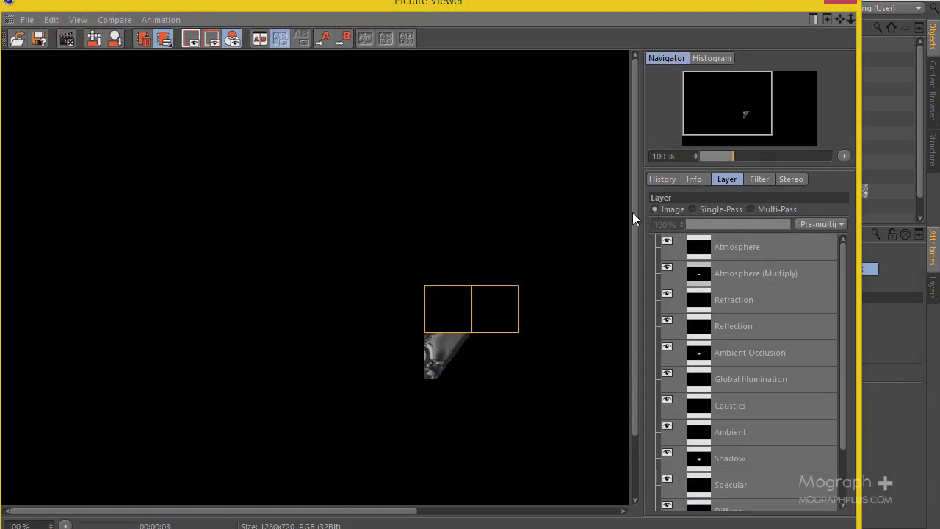
scroll(720, 389, down, 3)
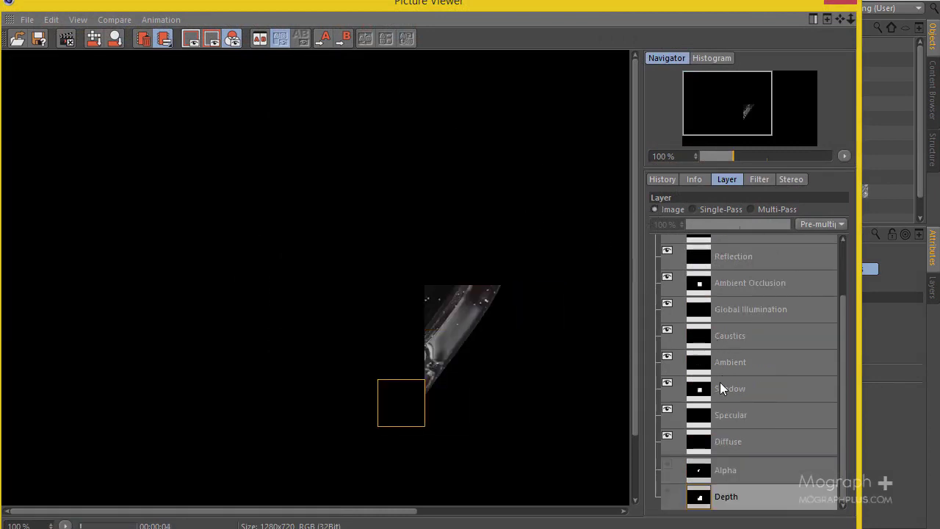
click(722, 474)
click(730, 448)
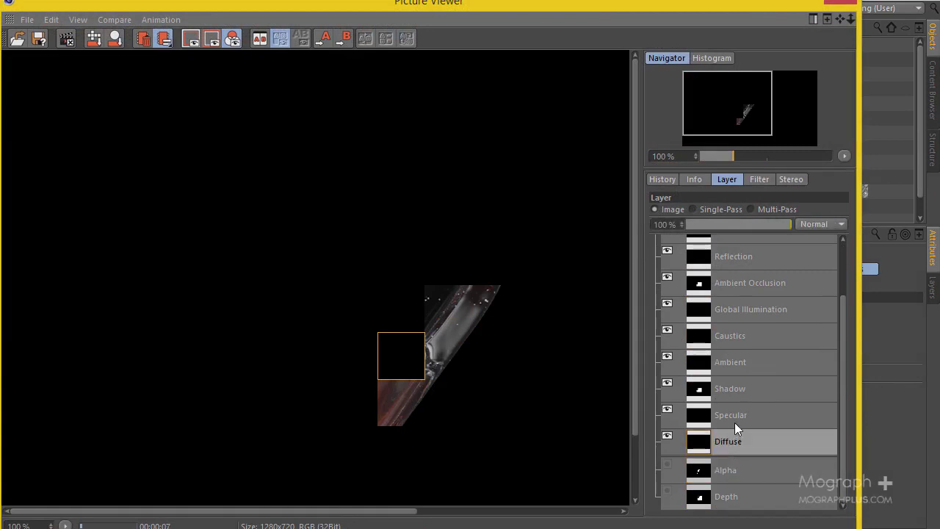
click(737, 417)
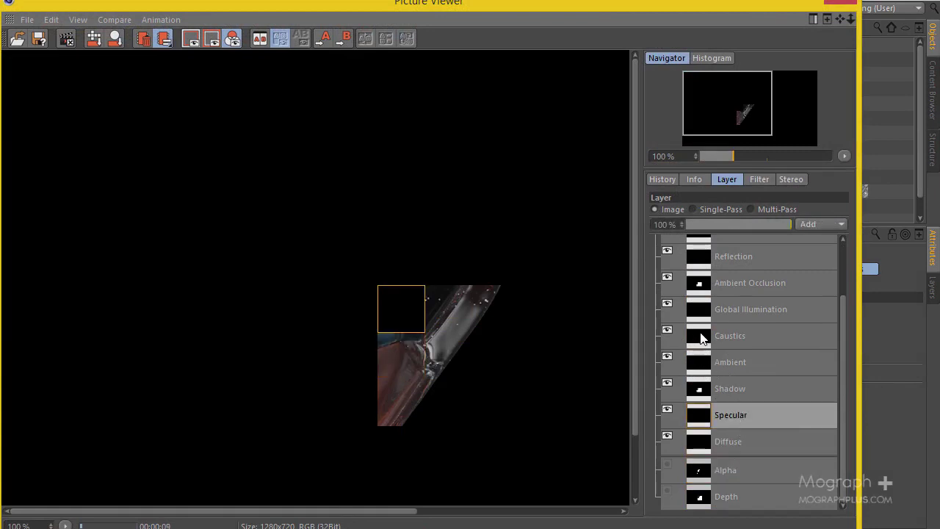
scroll(701, 335, up, 2)
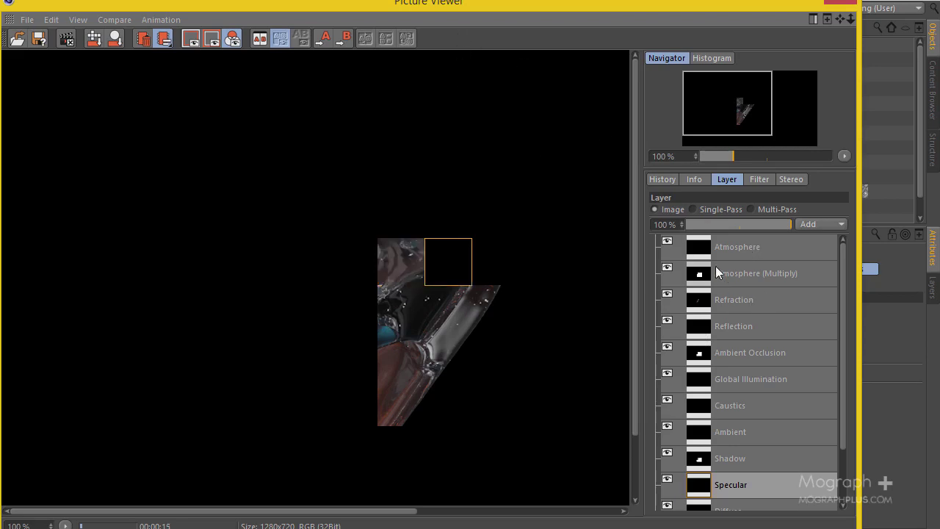
Step: Switch the layer preview to Single-Pass and inspect the Atmosphere, Atmosphere (Multiply), Refraction and Reflection layers
click(715, 242)
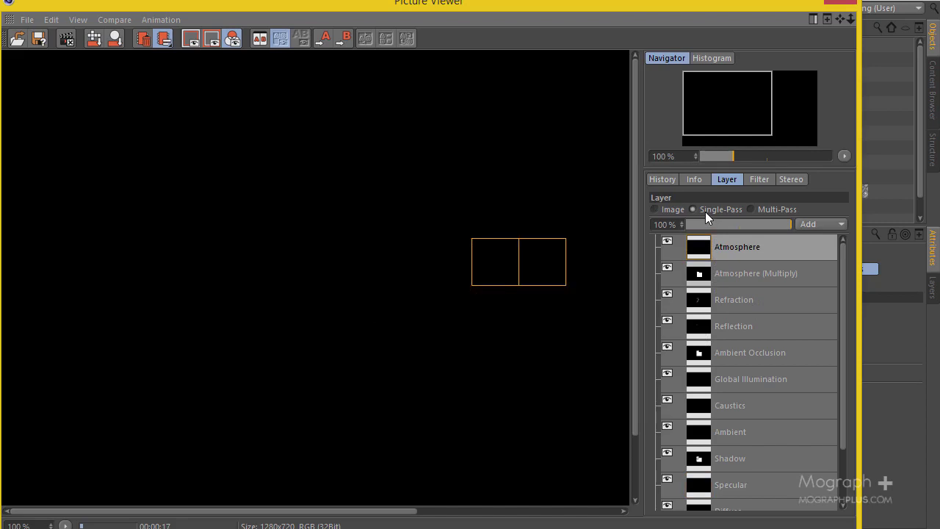
click(766, 277)
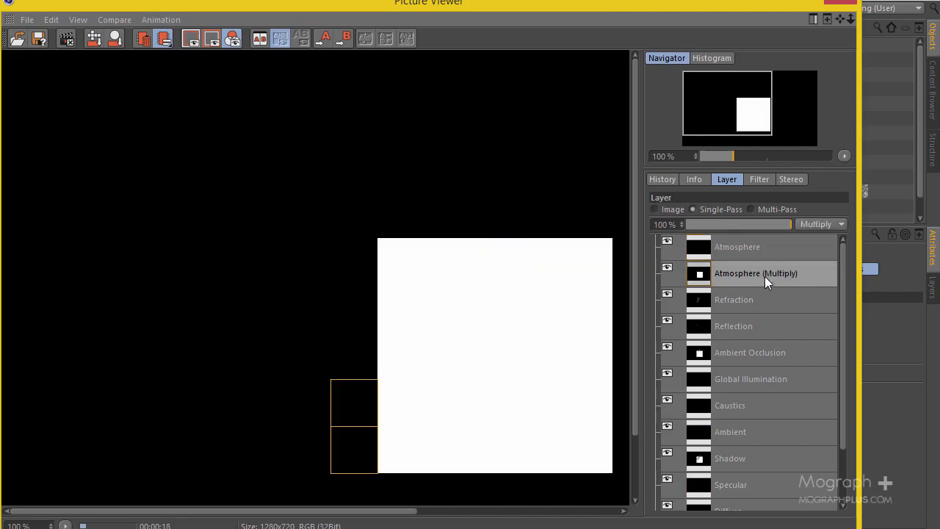
scroll(399, 274, down, 1)
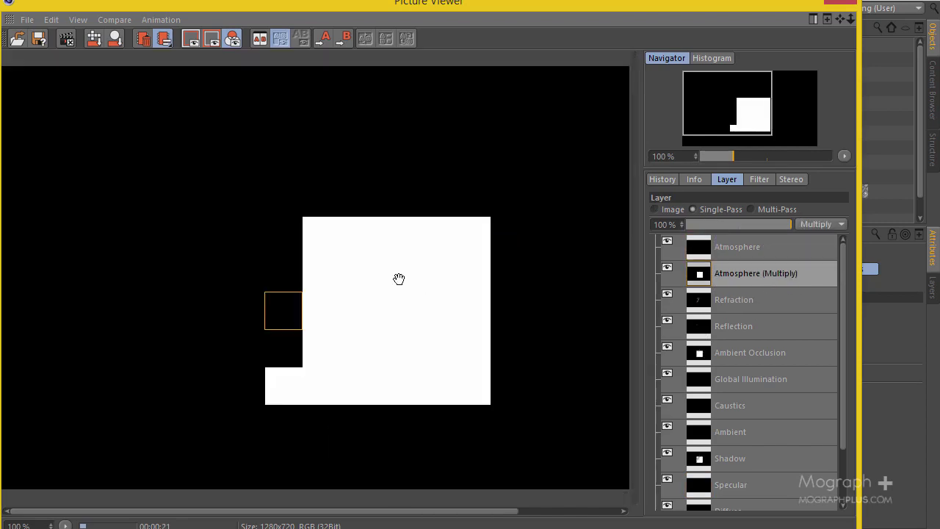
scroll(206, 315, down, 2)
scroll(158, 350, up, 2)
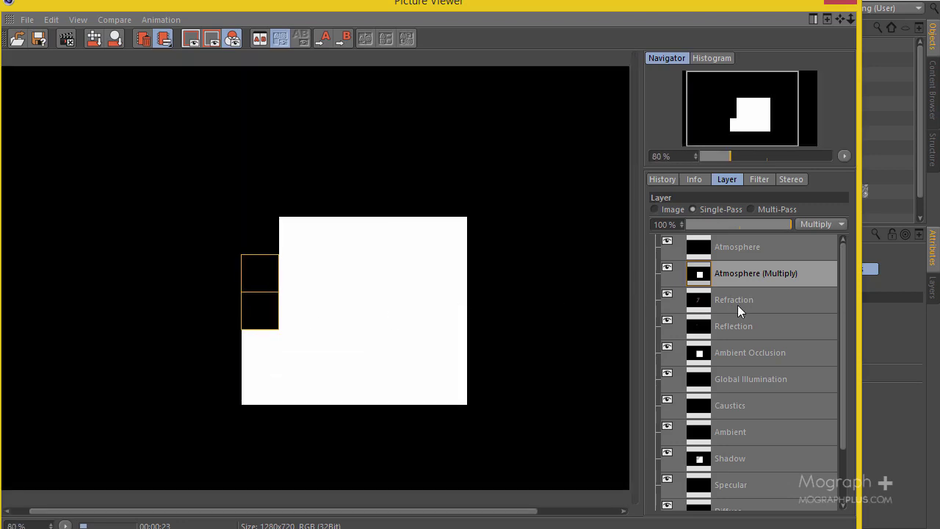
click(787, 301)
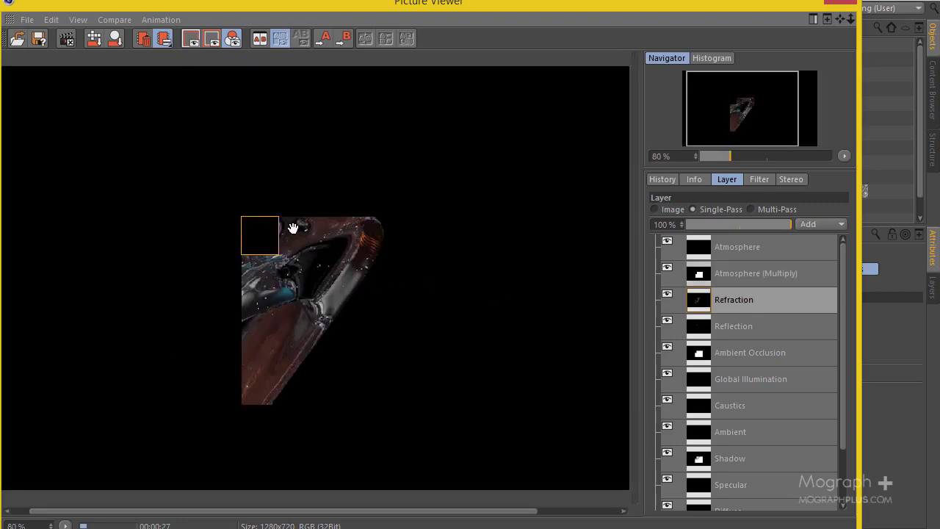
click(769, 330)
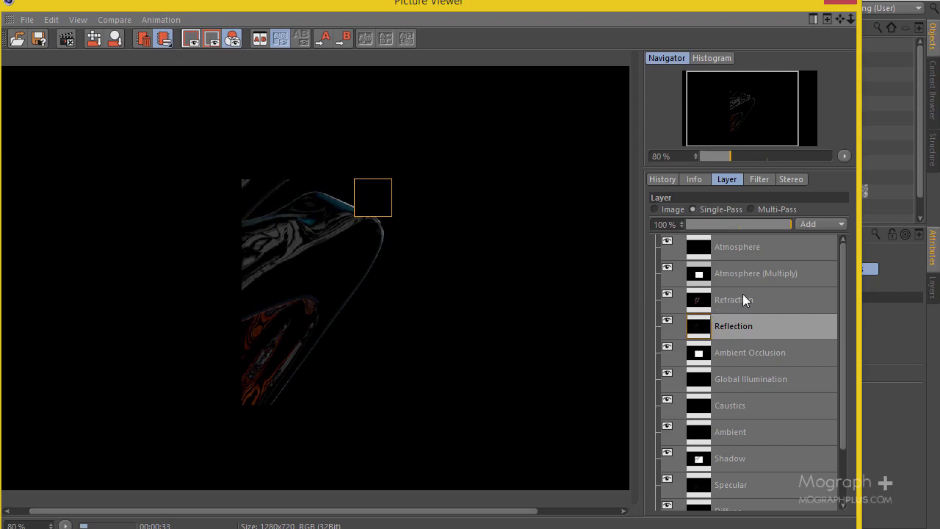
Step: Inspect the Ambient Occlusion, Global Illumination, Caustics, Ambient and Shadow layers of the running render one by one
click(764, 352)
scroll(738, 335, down, 2)
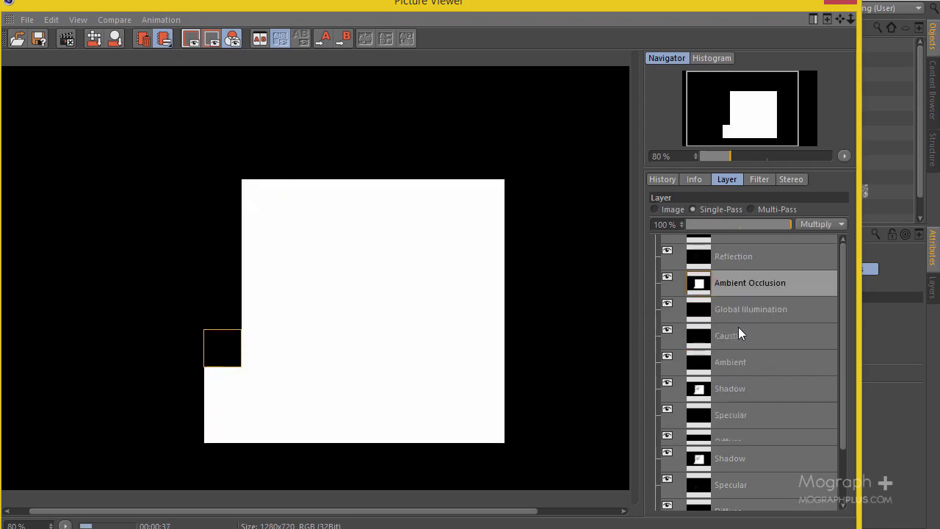
click(782, 315)
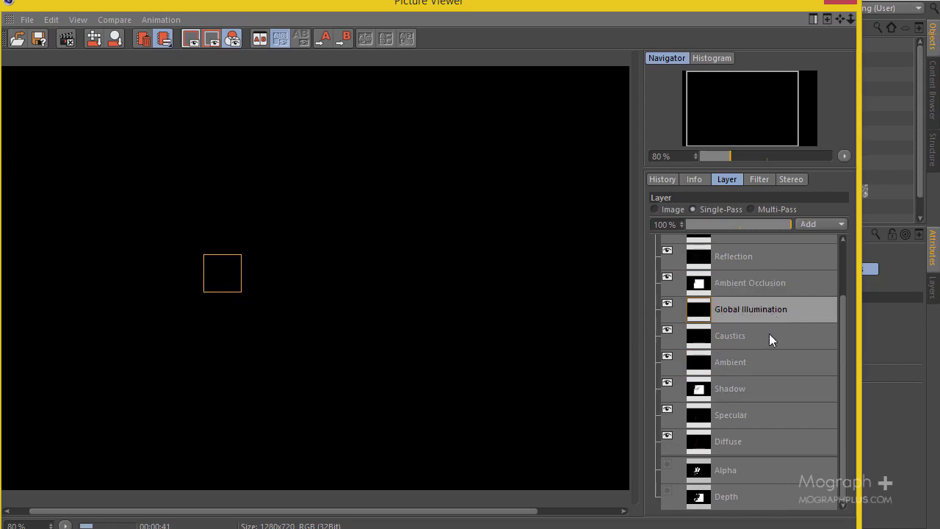
click(769, 333)
click(775, 362)
click(771, 388)
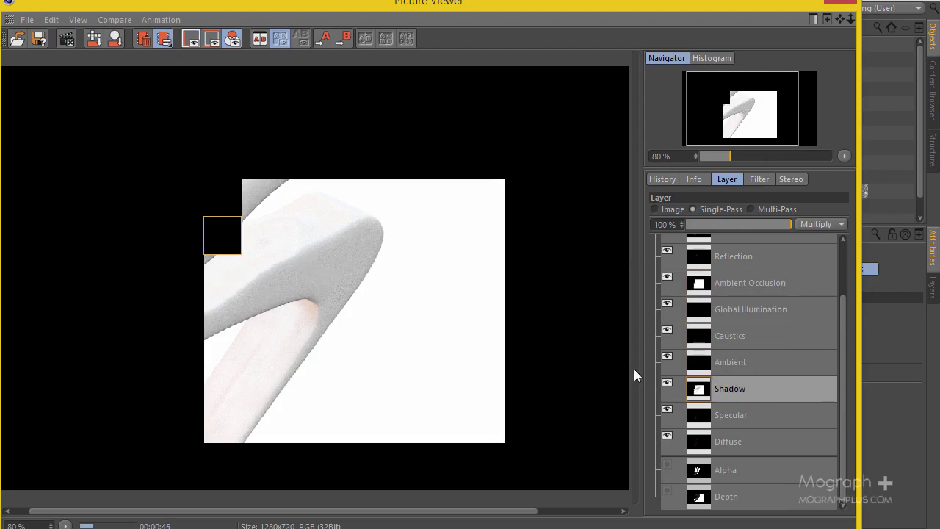
Step: Inspect the Specular, Diffuse, Alpha and Depth layers of the running render
click(724, 418)
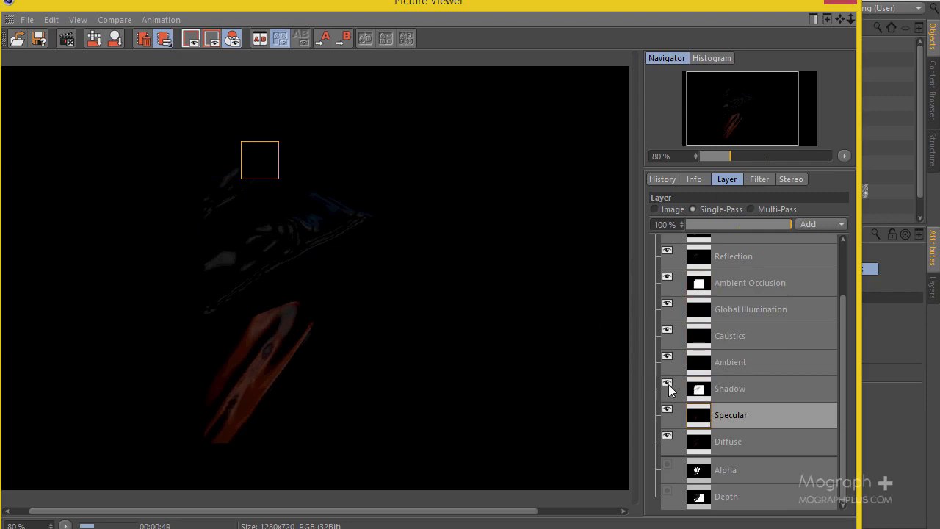
click(756, 444)
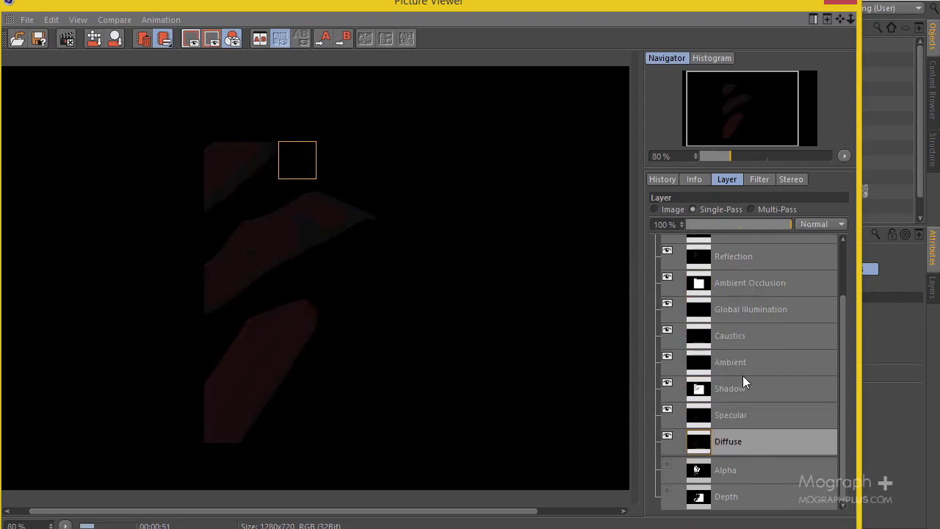
click(757, 469)
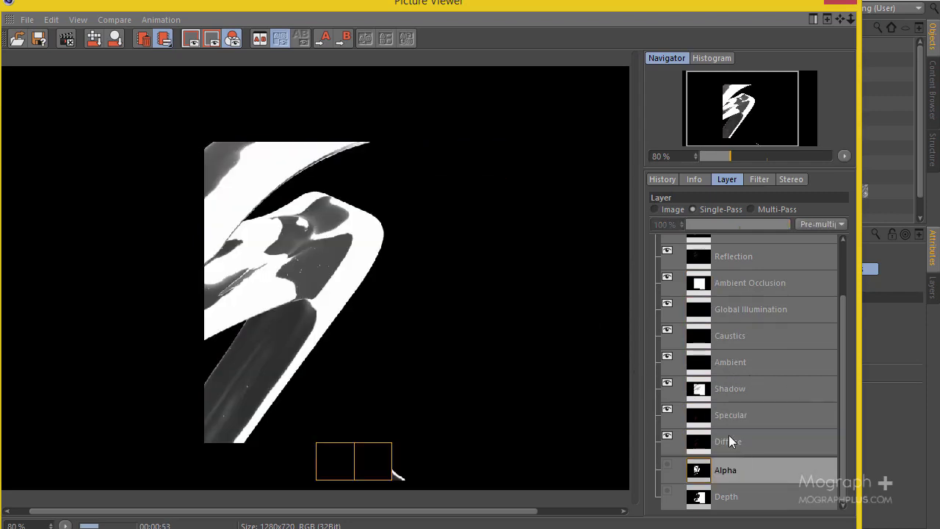
click(769, 500)
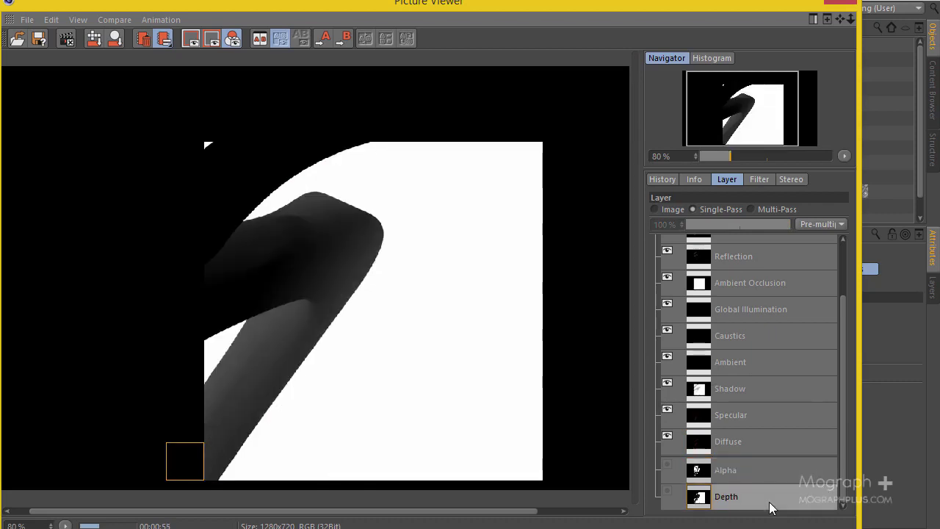
Step: Go back through the layers from Alpha up to Reflection and examine the whole Reflection pass
click(707, 469)
click(727, 439)
click(752, 384)
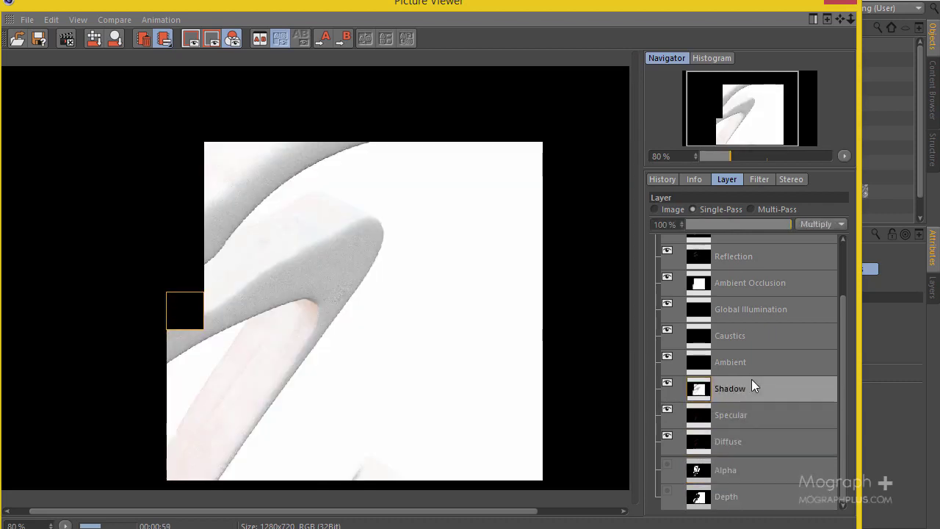
click(756, 363)
click(737, 309)
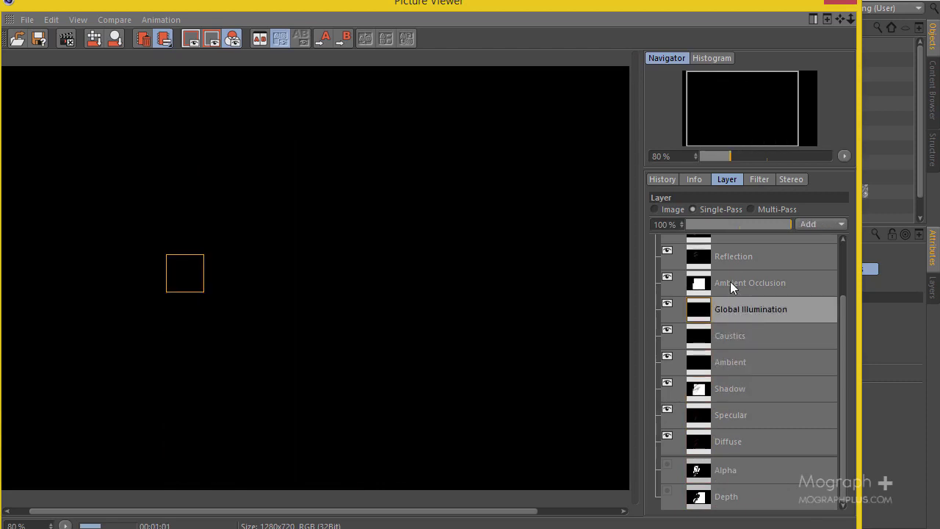
click(730, 282)
click(729, 260)
scroll(743, 336, up, 2)
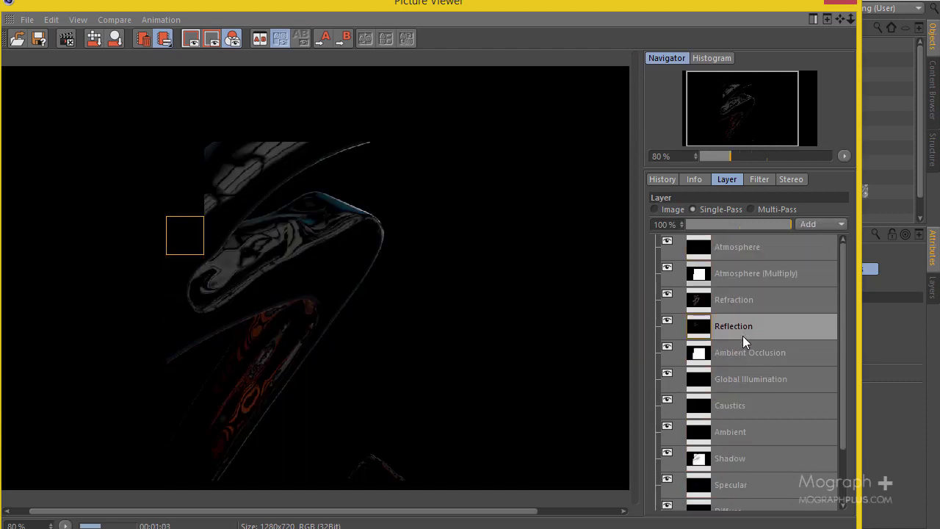
scroll(737, 394, down, 3)
scroll(400, 367, down, 2)
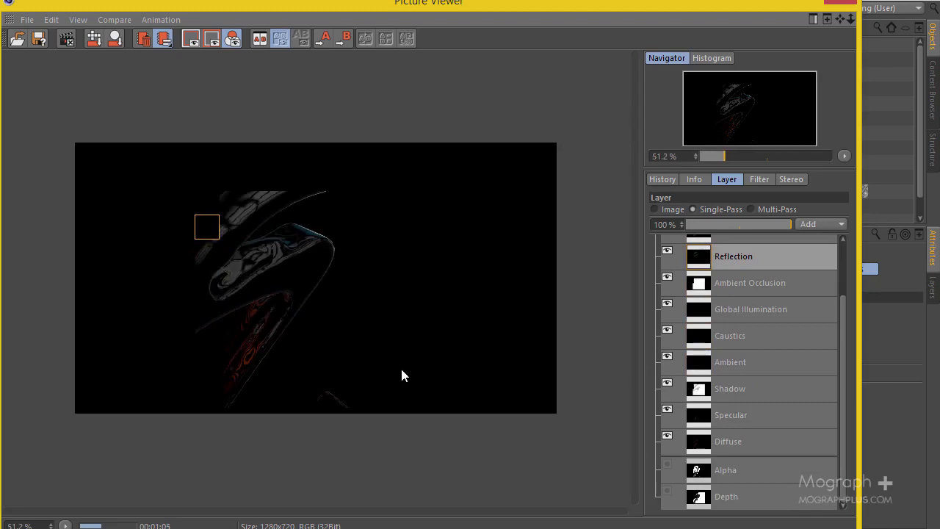
scroll(400, 367, up, 1)
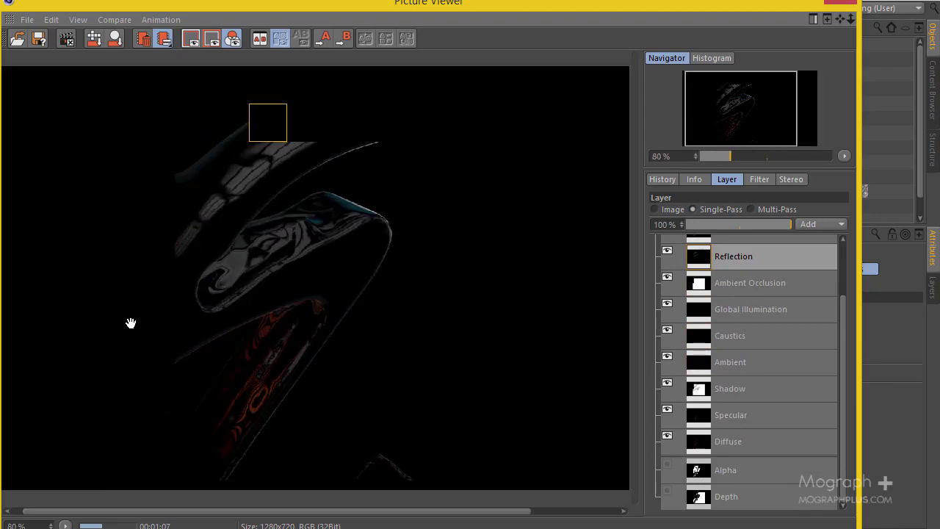
Step: Reposition the Picture Viewer and review the Depth, Alpha, Diffuse, Specular, Shadow and Ambient layers as the render finishes
drag(285, 2, 338, 23)
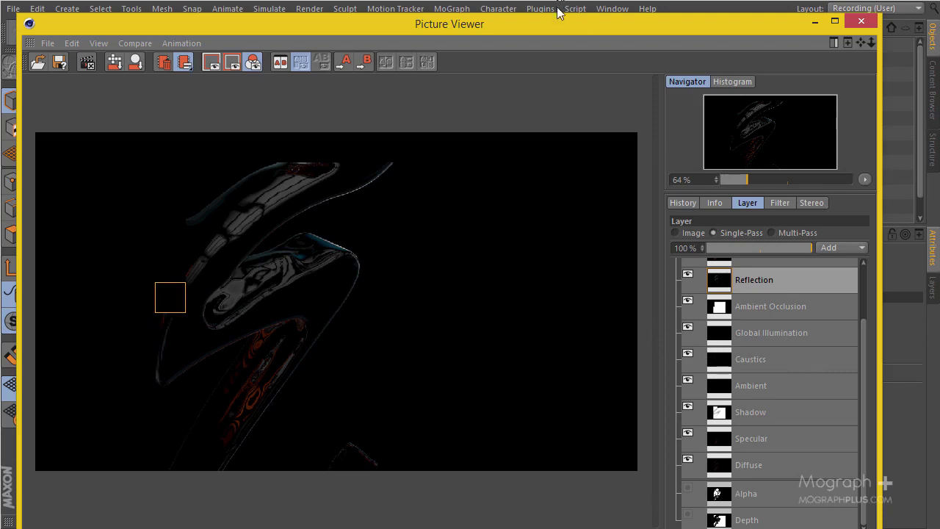
drag(564, 27, 564, 5)
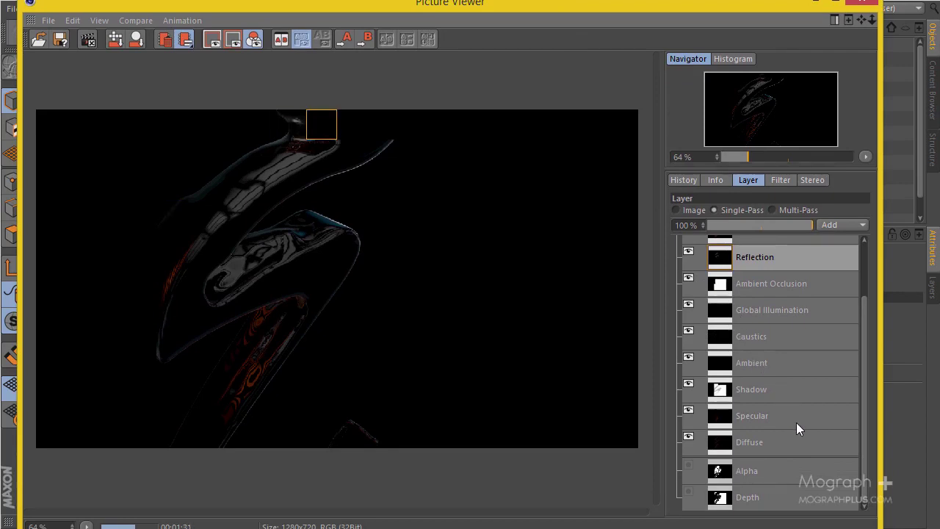
click(777, 492)
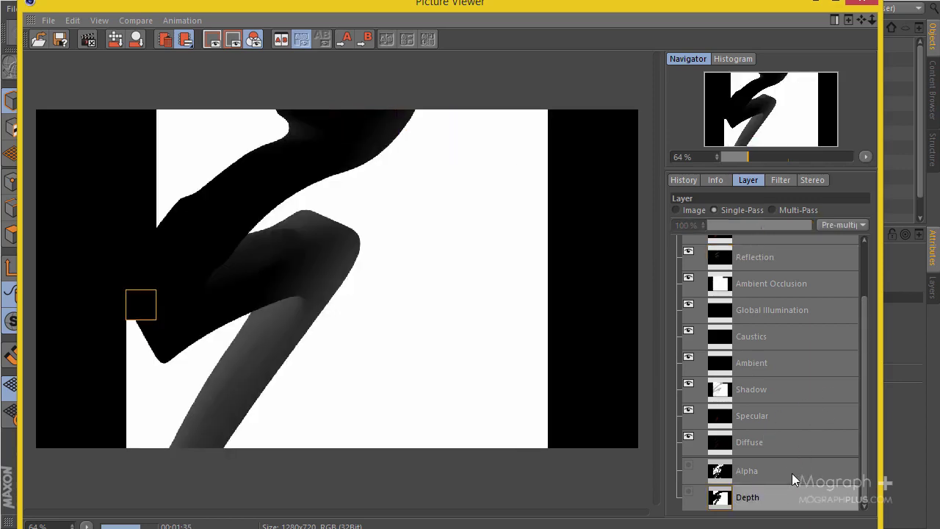
click(787, 475)
click(774, 445)
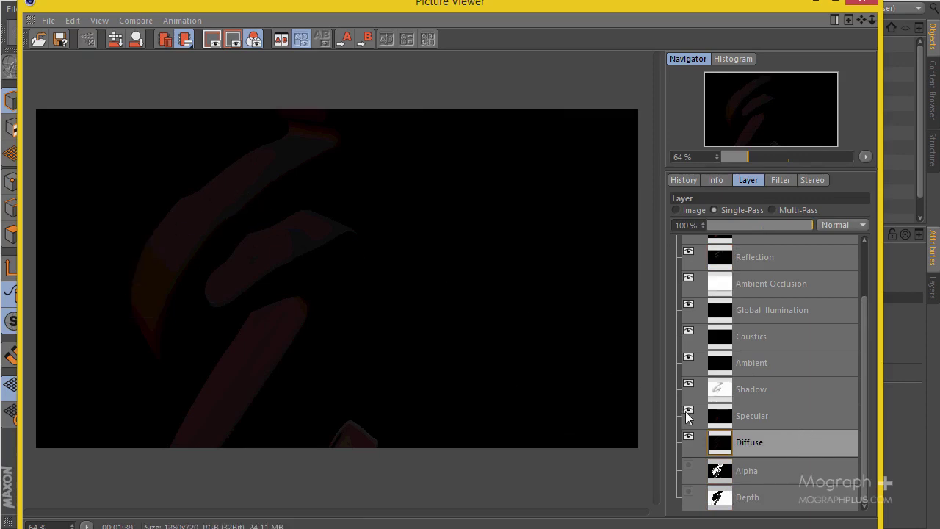
click(757, 420)
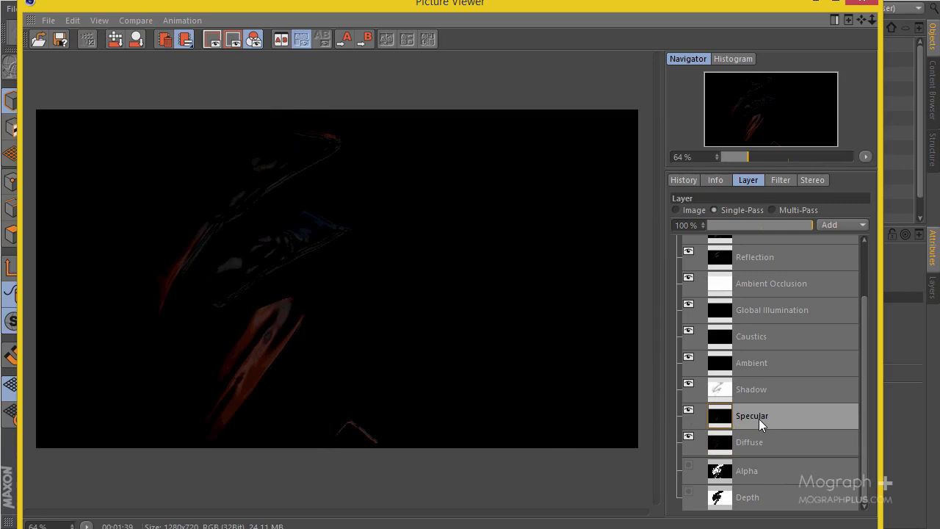
click(790, 387)
click(780, 366)
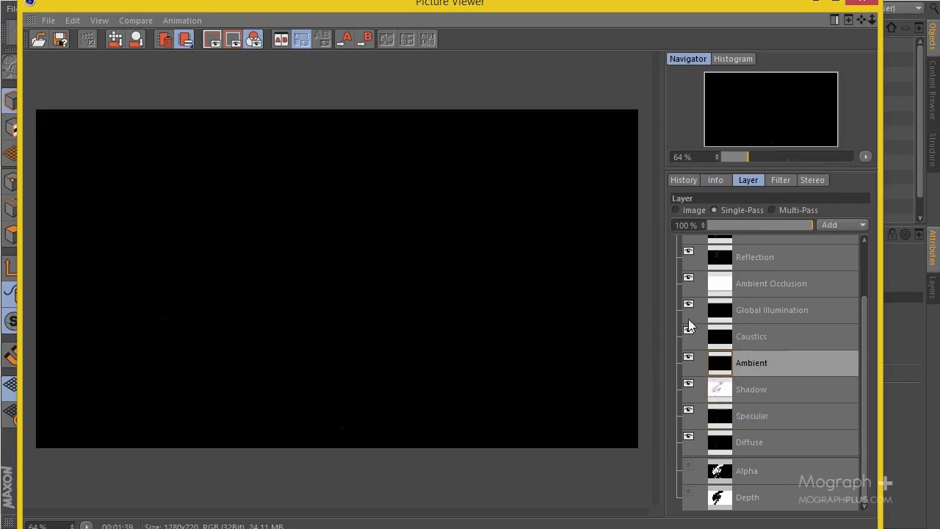
Step: Place the Picture Viewer and the opened render settings side by side so the pass list and rendered layers can be compared
drag(485, 3, 939, 0)
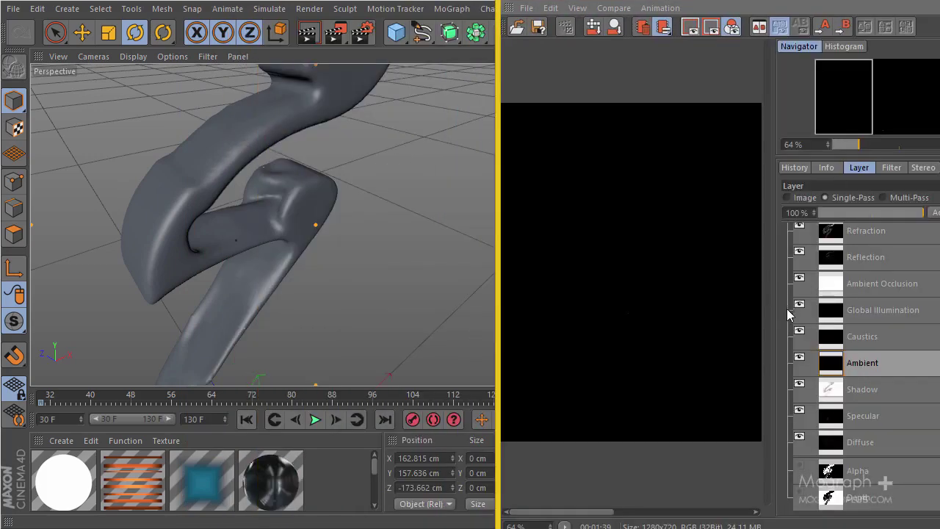
click(362, 32)
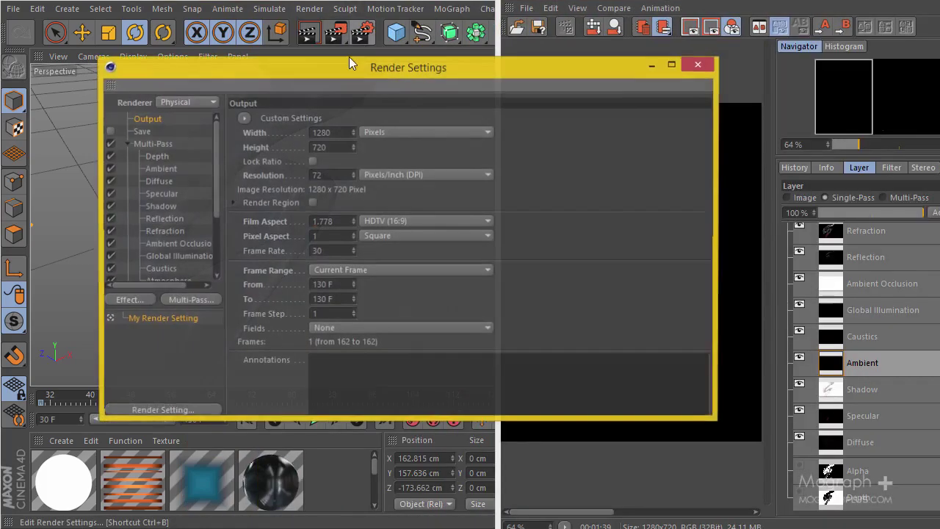
scroll(213, 190, down, 3)
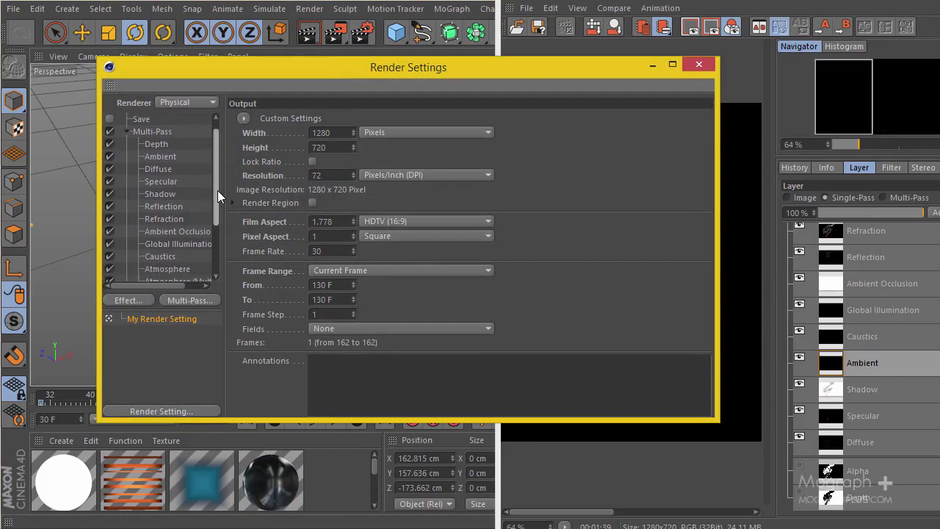
key(shift+r)
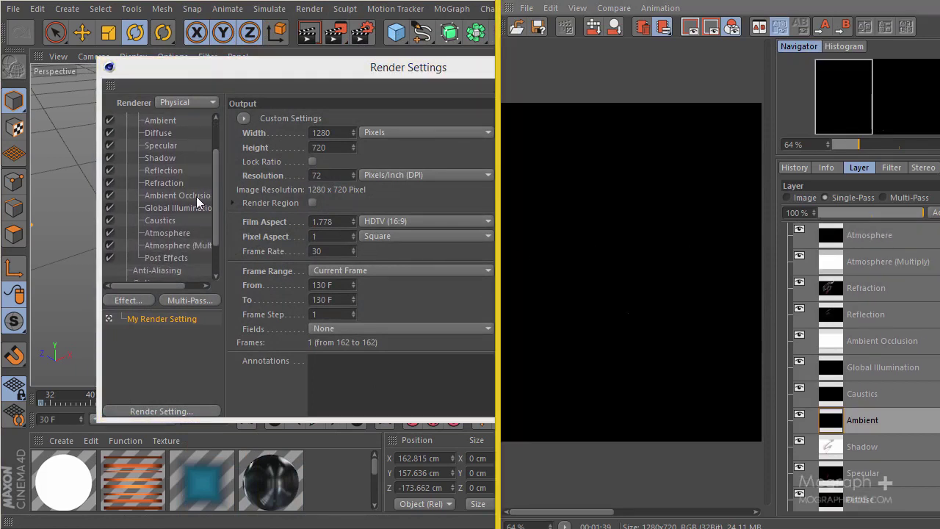
drag(147, 67, 76, 30)
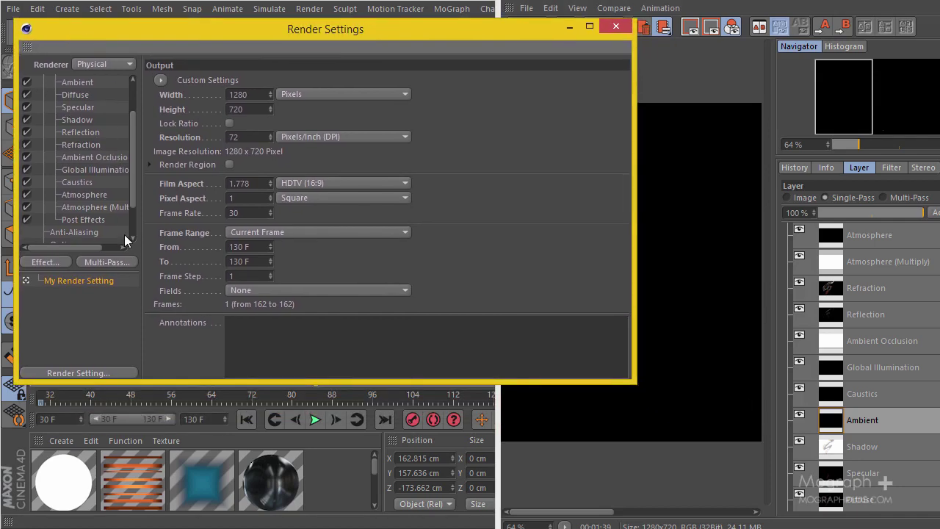
drag(356, 29, 1, 99)
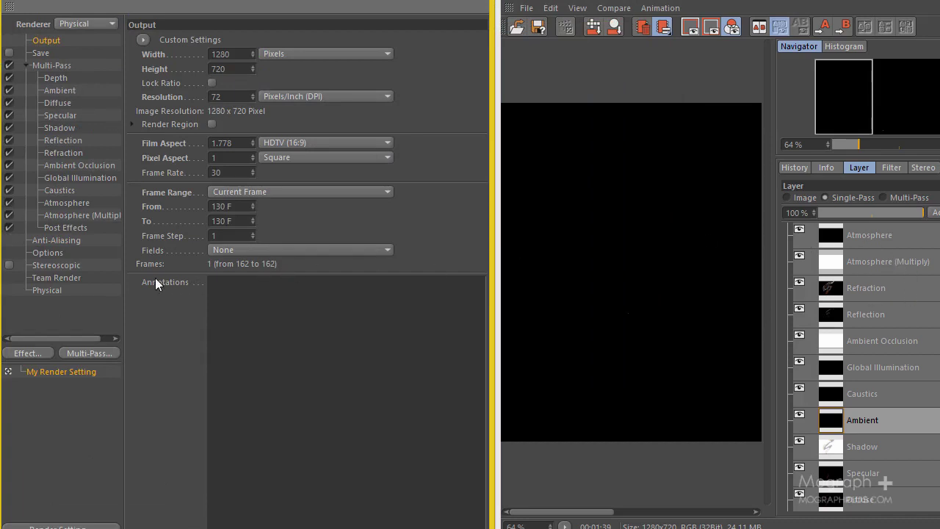
Step: Delete the Atmosphere, Atmosphere (Multiply) and Caustics passes from the Multi-Pass output
click(74, 204)
key(Delete)
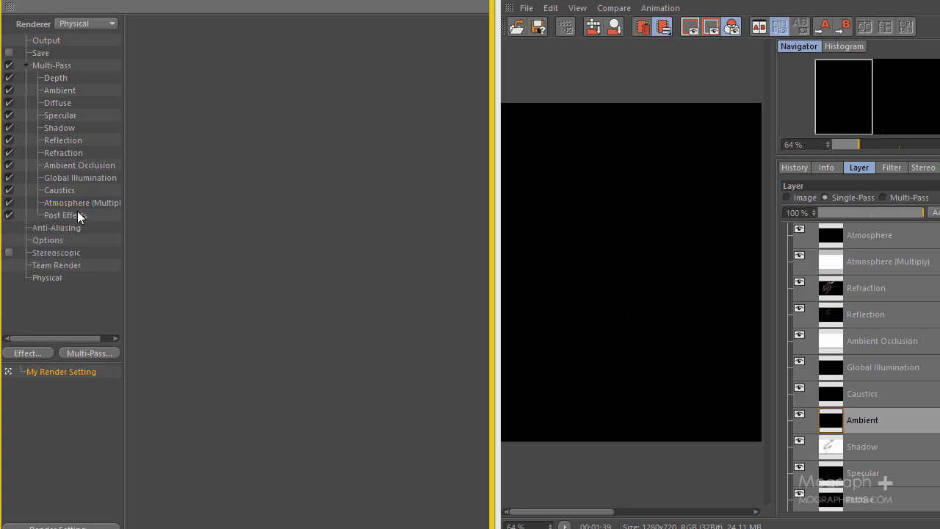
click(75, 204)
key(Delete)
key(Delete)
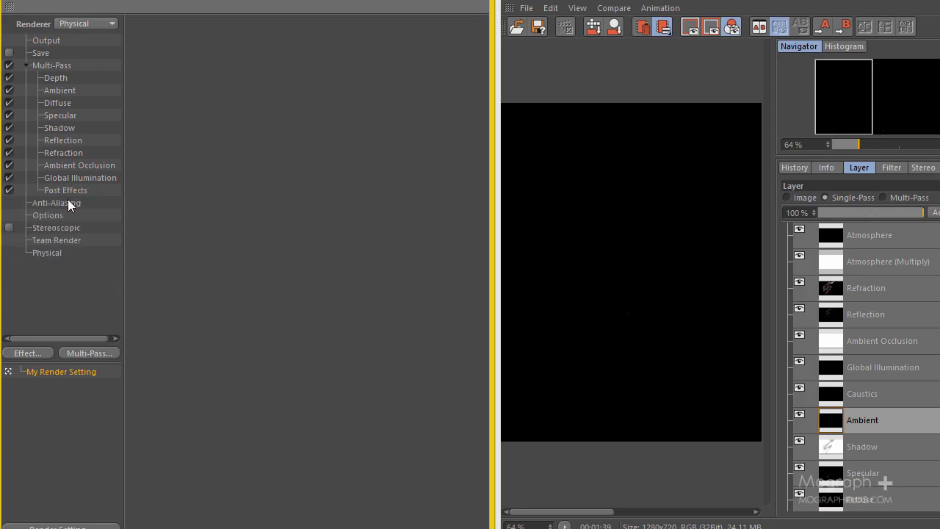
Step: Remove the Post Effects, Global Illumination and Ambient Occlusion passes from the Multi-Pass output
click(68, 193)
key(Delete)
click(70, 180)
key(Delete)
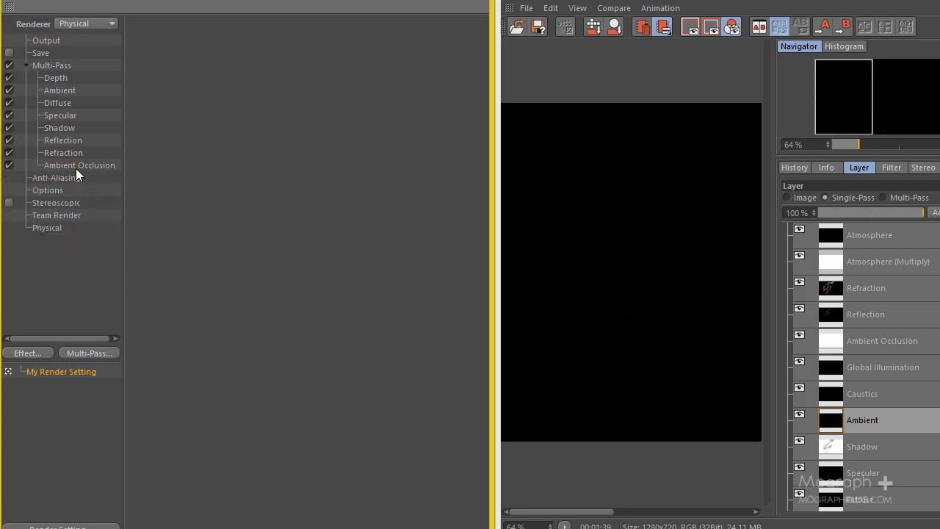
click(76, 168)
key(Delete)
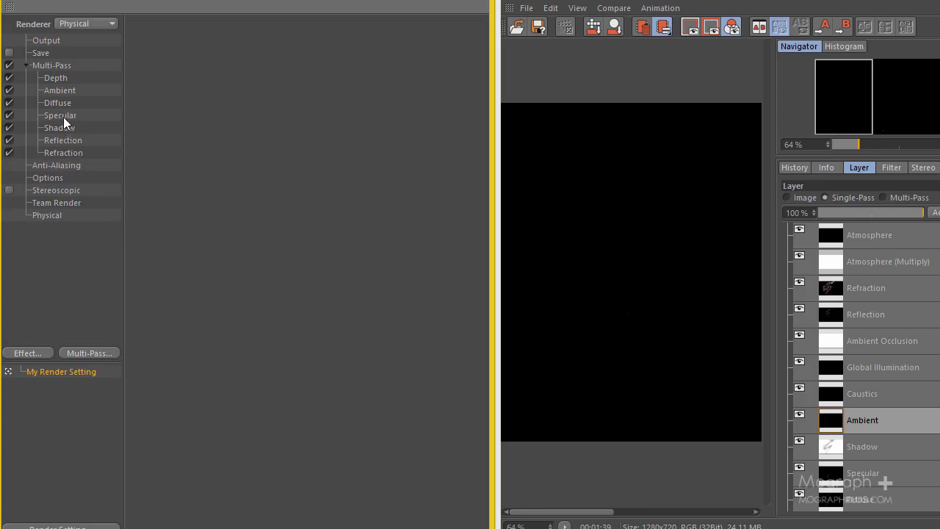
Step: Compare the Ambient layer with the Atmosphere (Multiply) layer in the Picture Viewer and delete the Ambient pass from the Multi-Pass output
click(61, 91)
scroll(864, 366, down, 1)
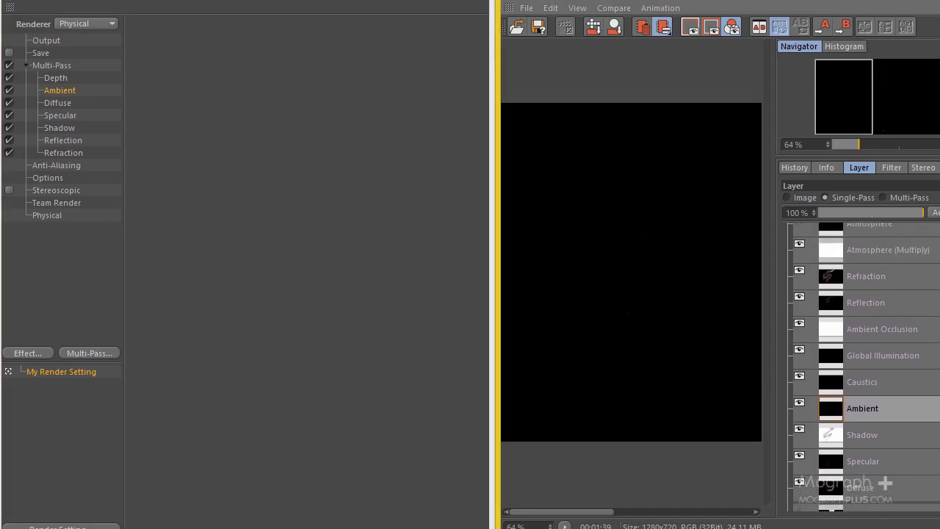
scroll(864, 366, up, 1)
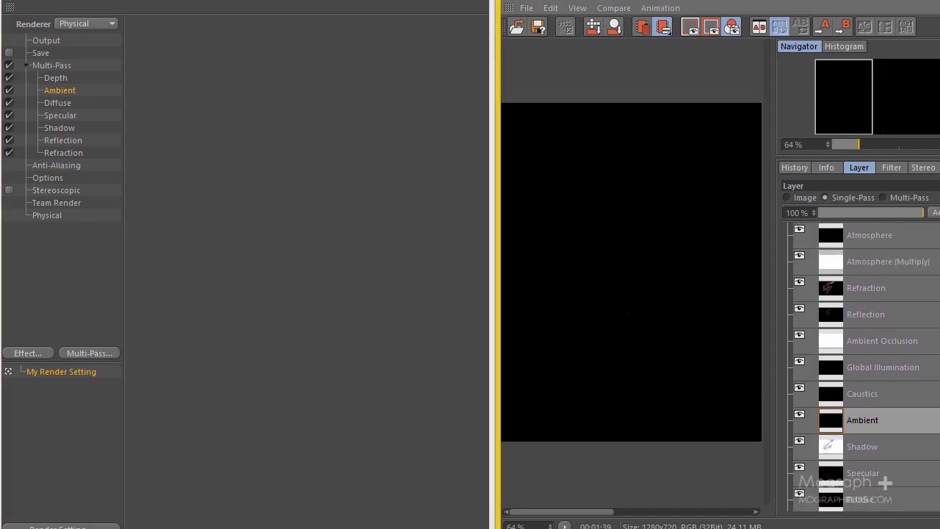
click(851, 265)
scroll(889, 327, down, 4)
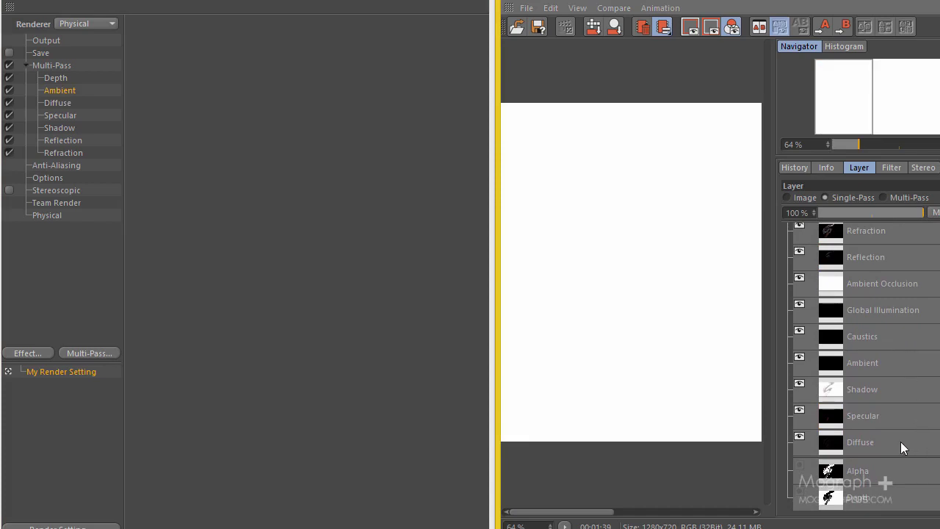
click(885, 365)
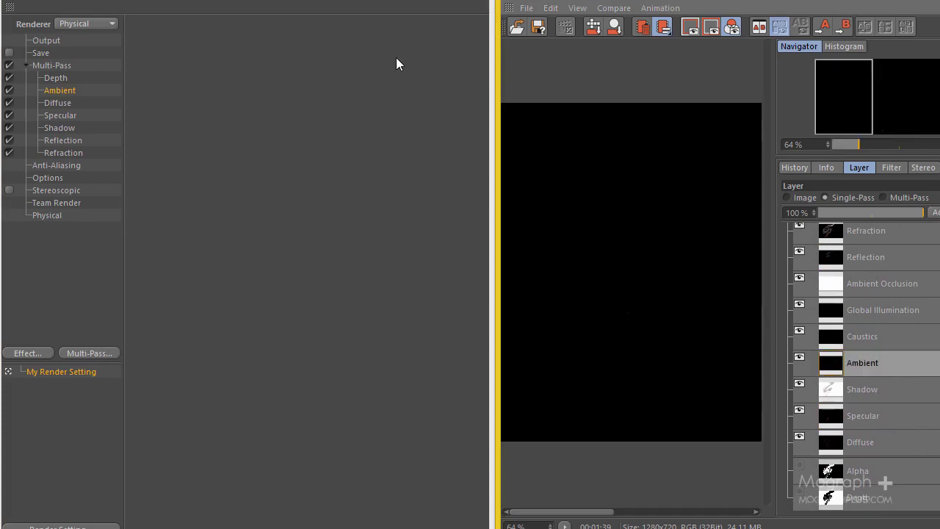
drag(648, 216, 772, 213)
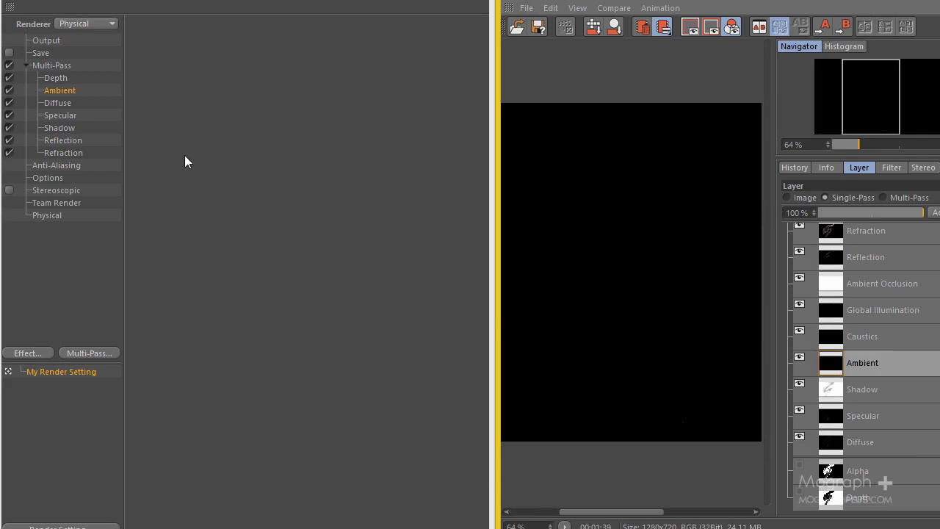
click(41, 90)
key(Delete)
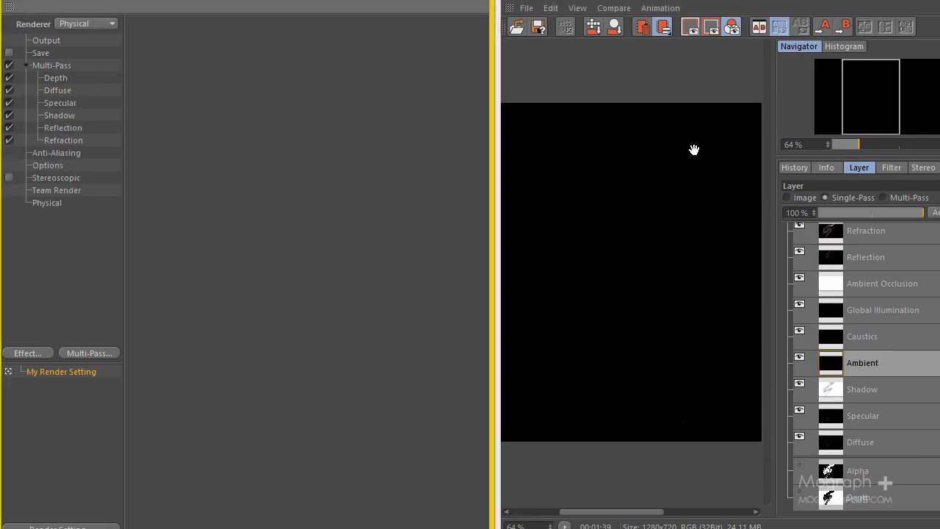
Step: Restore the Render Settings to a smaller floating window placed over the viewport
drag(374, 1, 547, 142)
key(super+Left)
double_click(371, 2)
drag(292, 17, 426, 73)
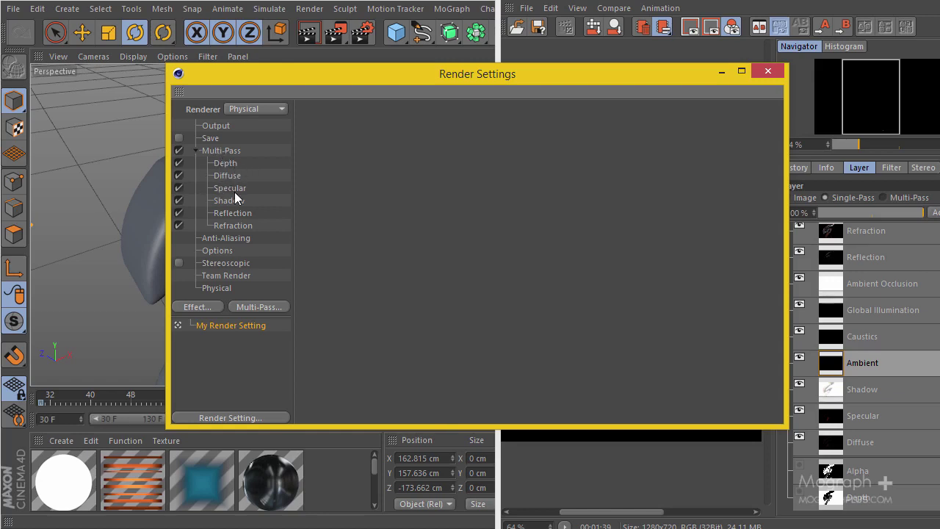
Step: Enable Save, turn off Multi-Layer File for the multi-pass image, and enable the After Effects compositing project file with 3D data
click(221, 150)
click(210, 138)
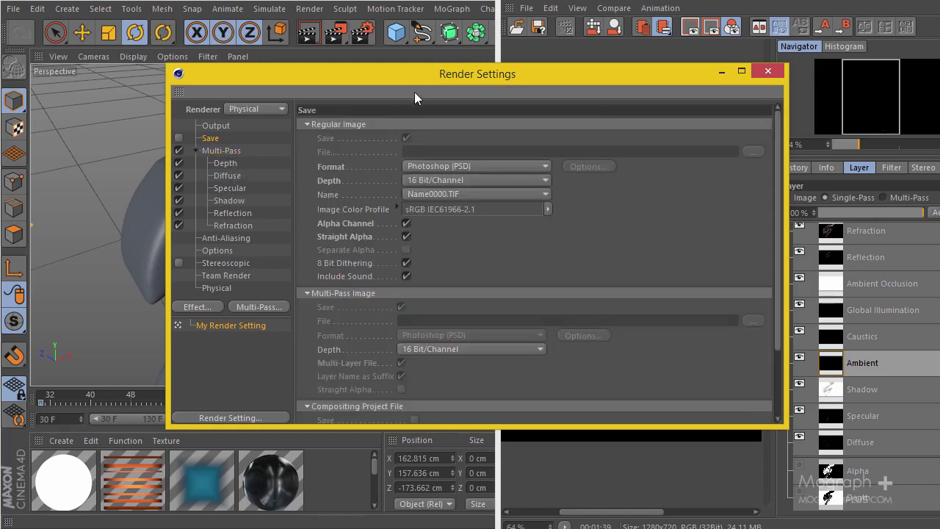
drag(415, 92, 376, 35)
scroll(465, 138, down, 3)
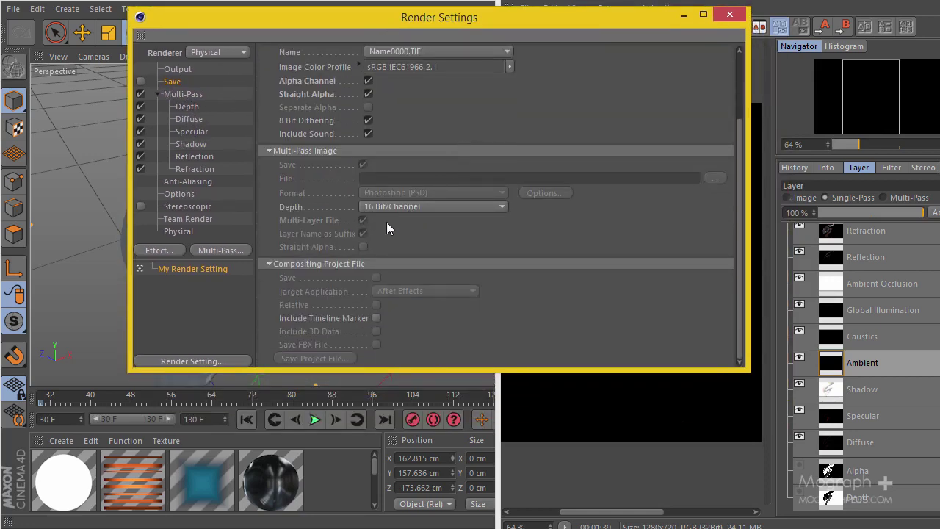
click(141, 81)
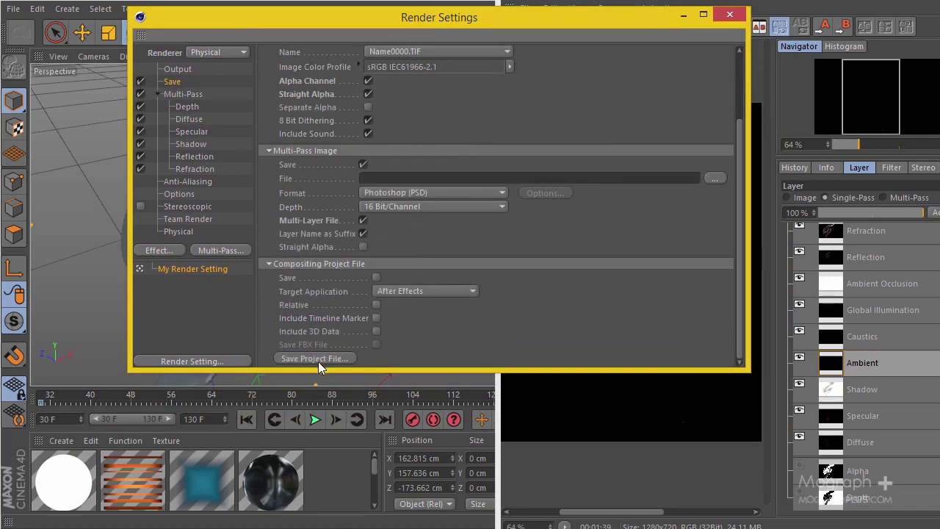
click(377, 277)
click(377, 332)
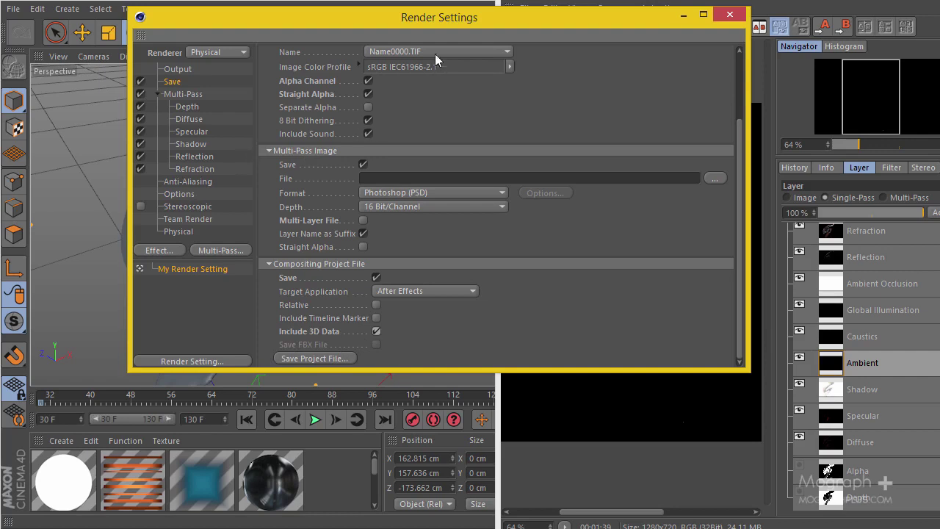
scroll(446, 68, up, 3)
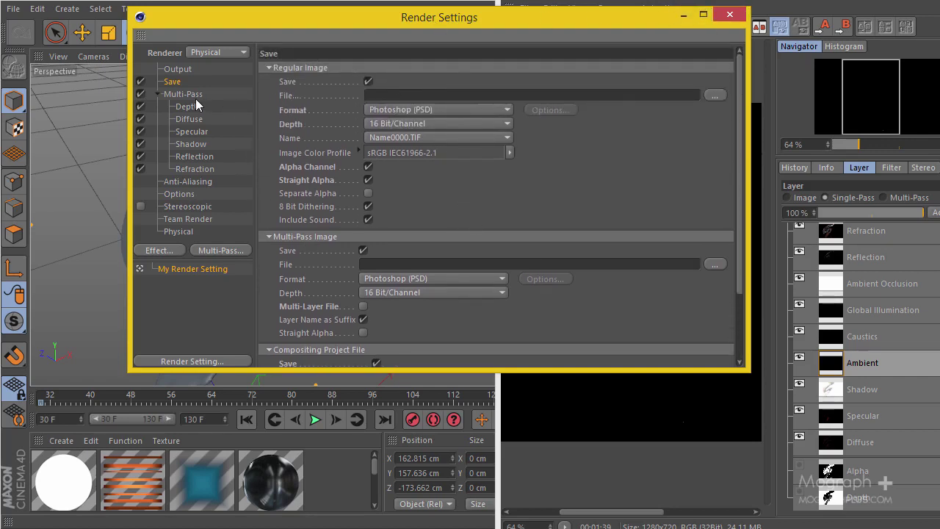
click(729, 15)
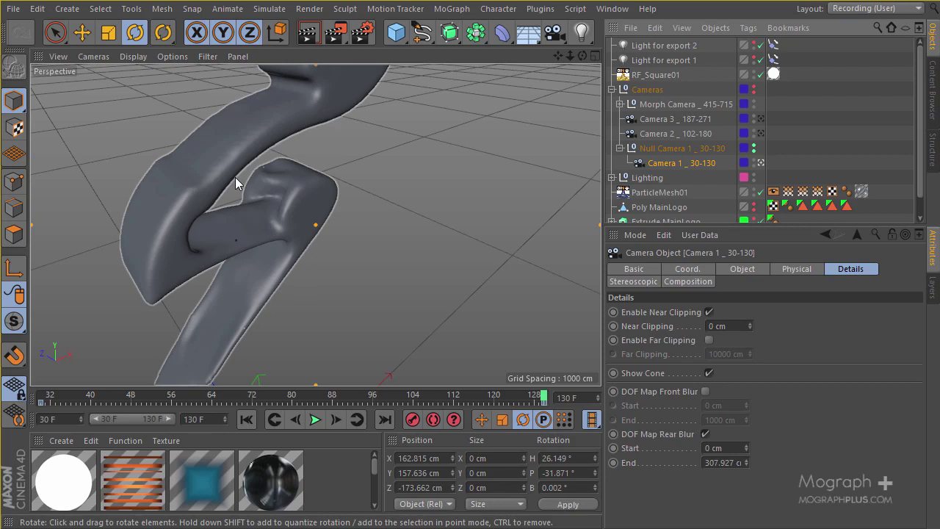
click(360, 34)
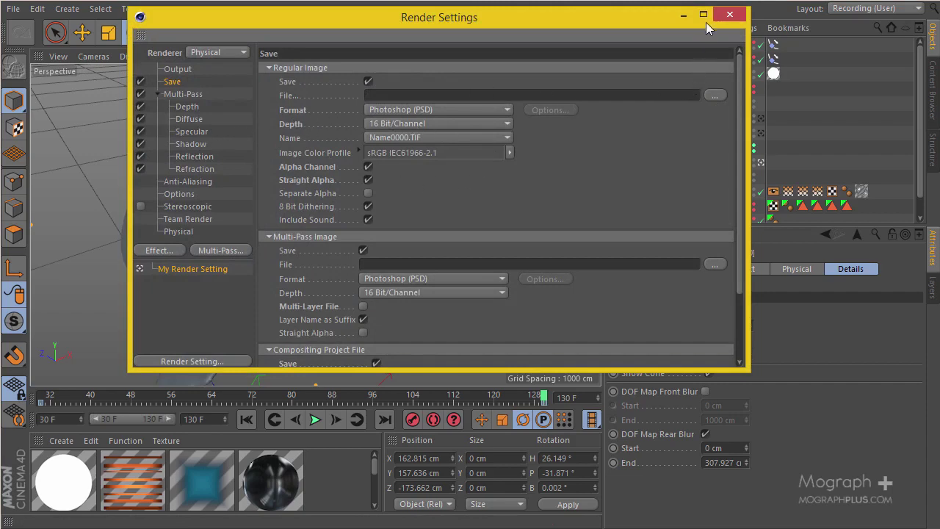
click(730, 15)
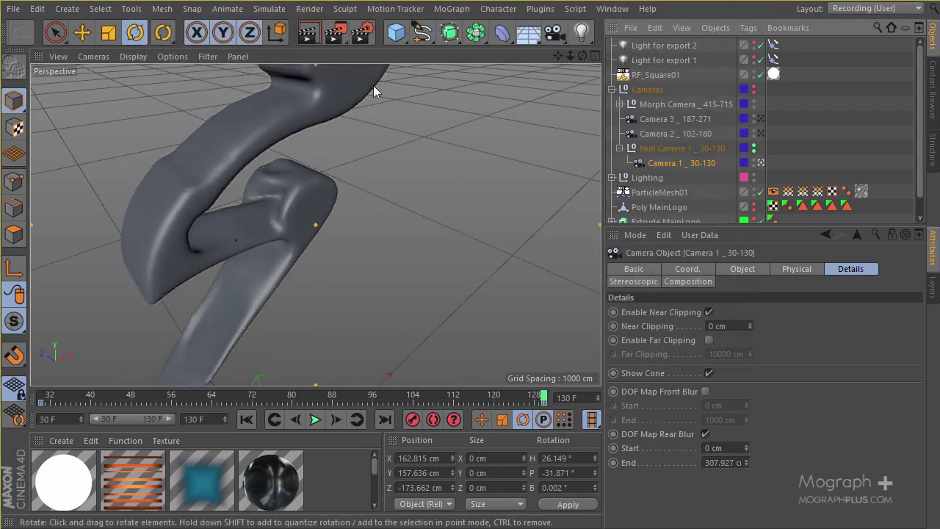
Step: Open the render settings' Output section and check the Frame Range options
click(362, 32)
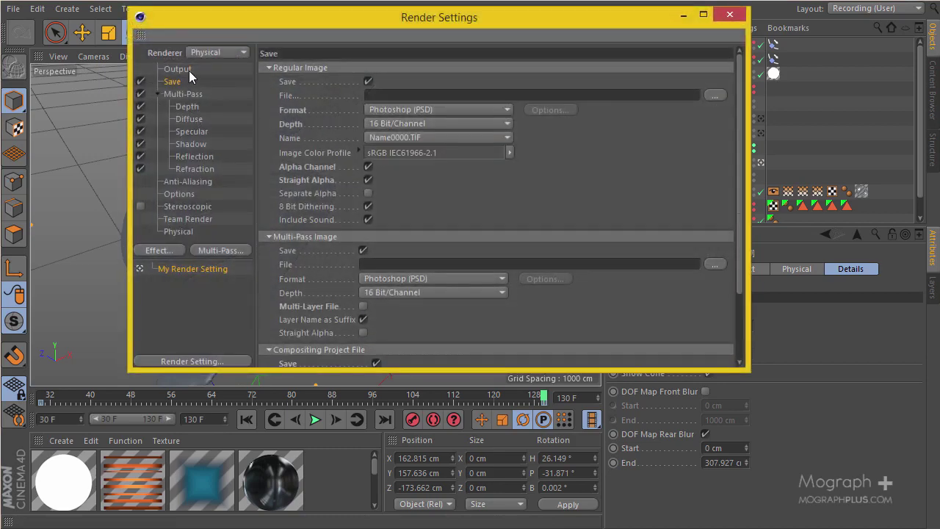
click(180, 69)
click(472, 220)
click(569, 204)
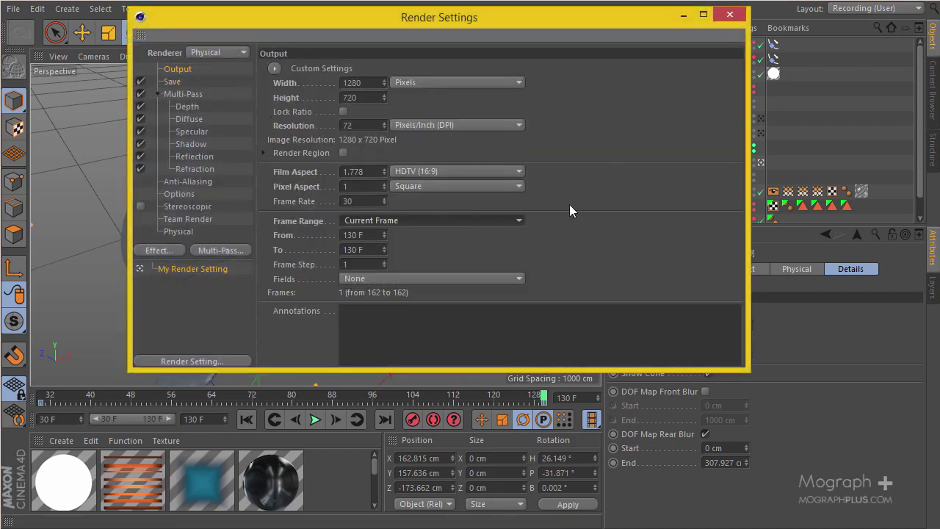
Step: Save the regular image as "Multipass rendering" and the multi-pass image as "MP_Multipass rendering" in the Full Multipass rendering folder
click(178, 83)
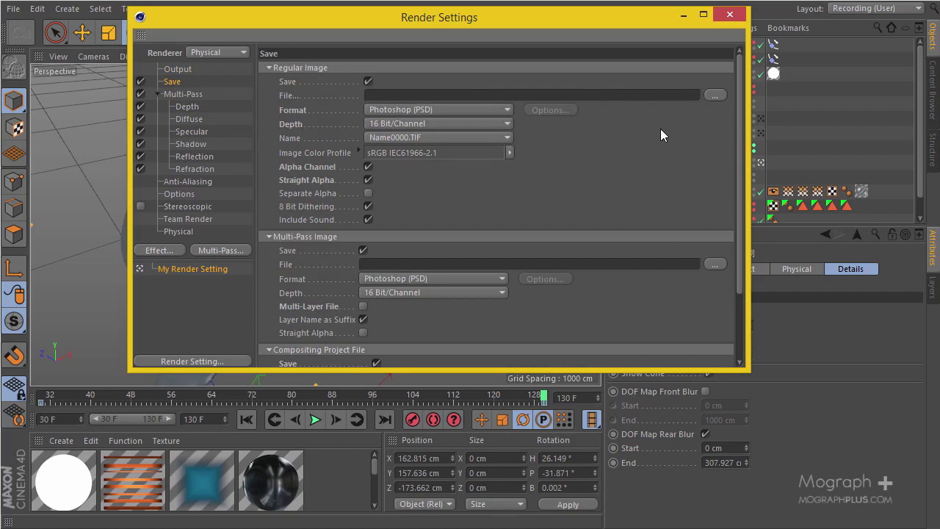
click(714, 95)
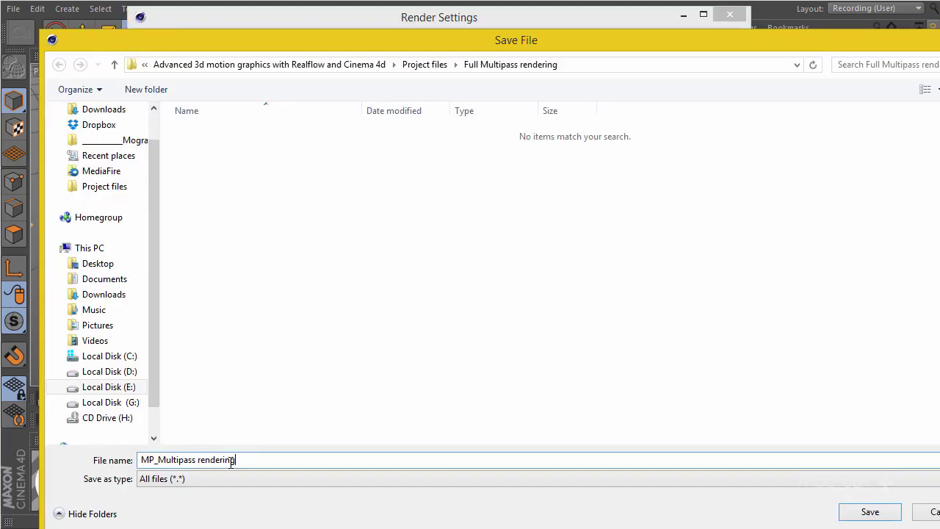
key(Return)
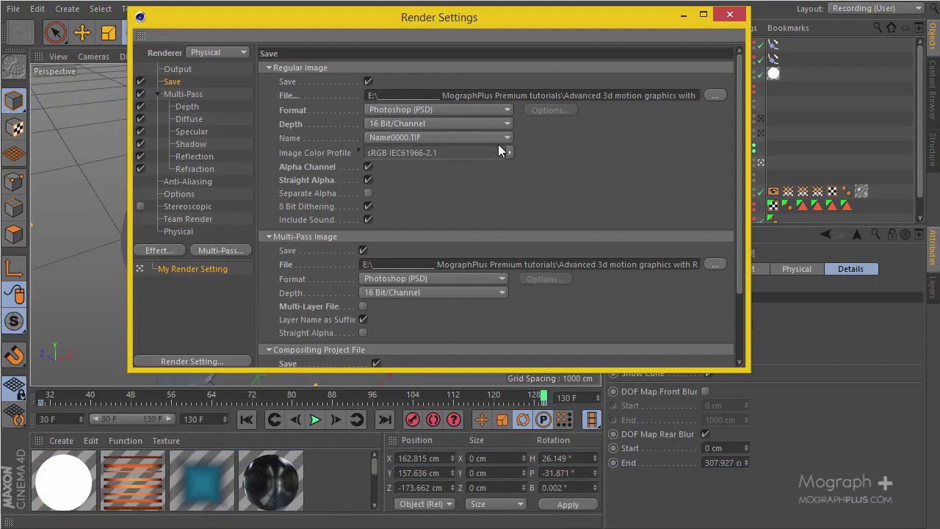
drag(667, 96, 734, 95)
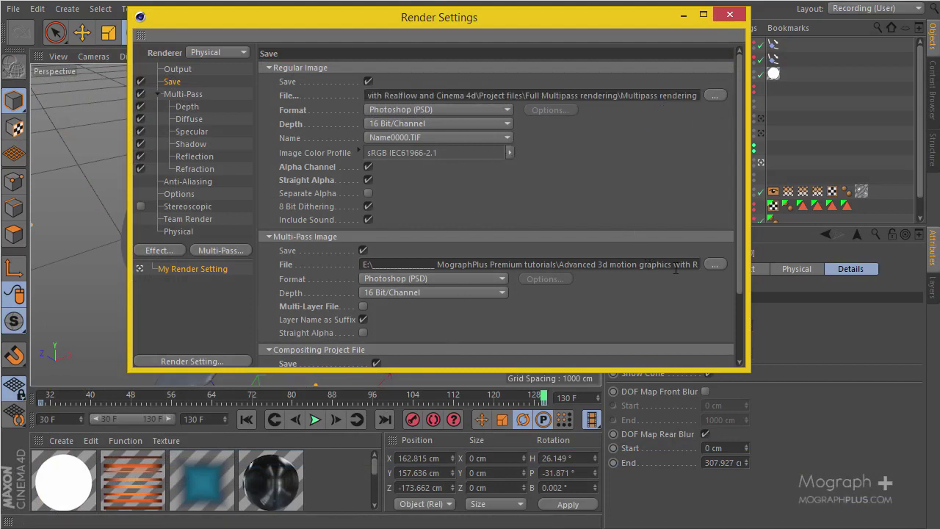
click(646, 265)
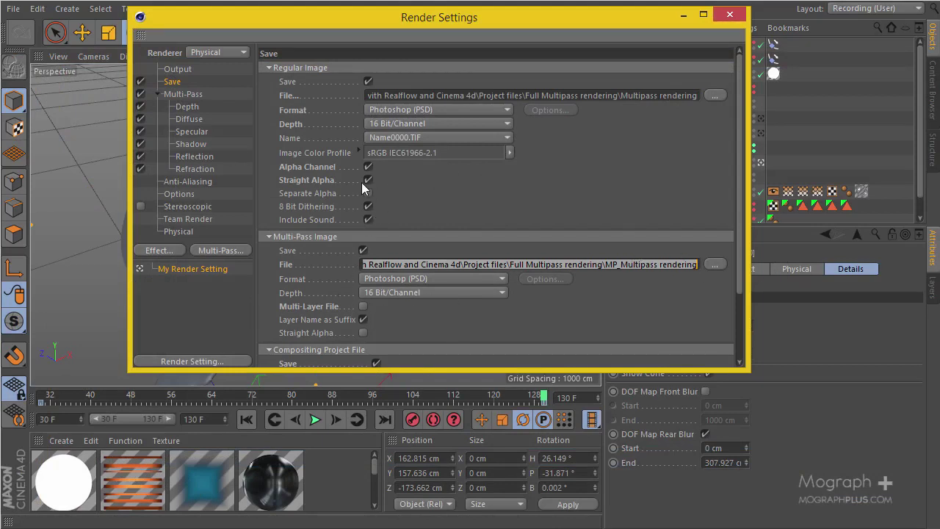
Step: Turn off Save for the compositing project file
scroll(479, 311, down, 3)
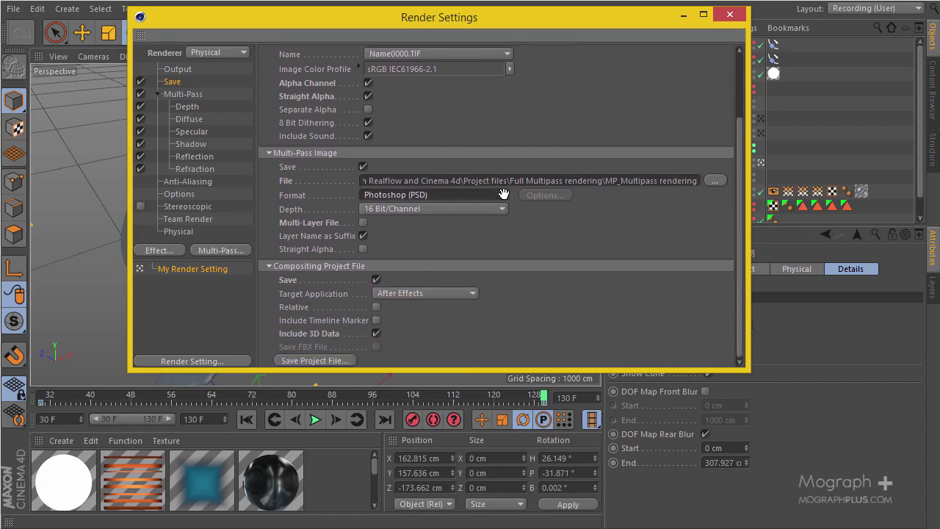
scroll(503, 194, down, 1)
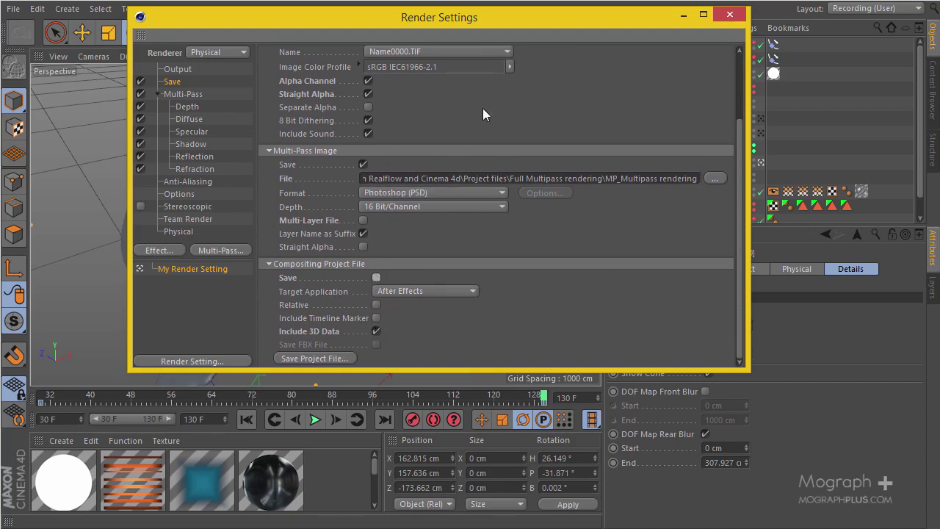
scroll(483, 108, up, 3)
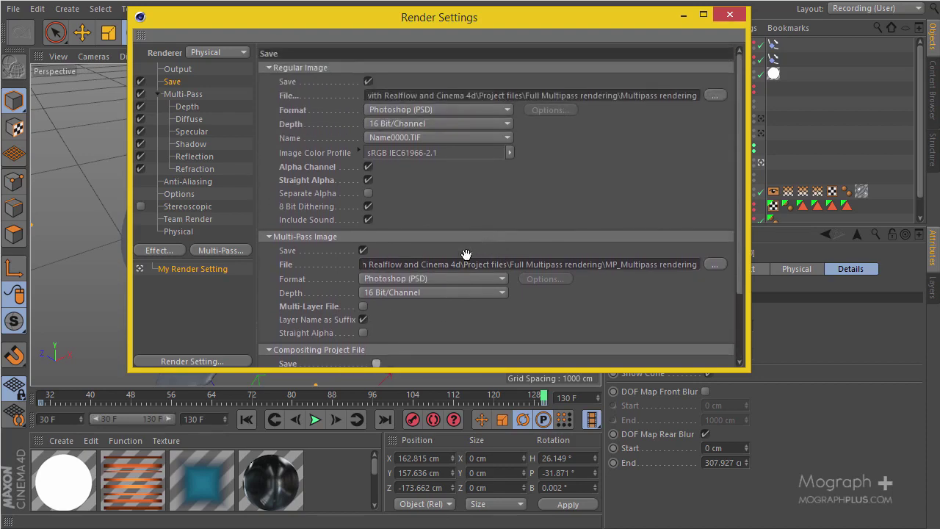
Step: Review the Output and Anti-Aliasing render settings, then close the Render Settings window
click(175, 72)
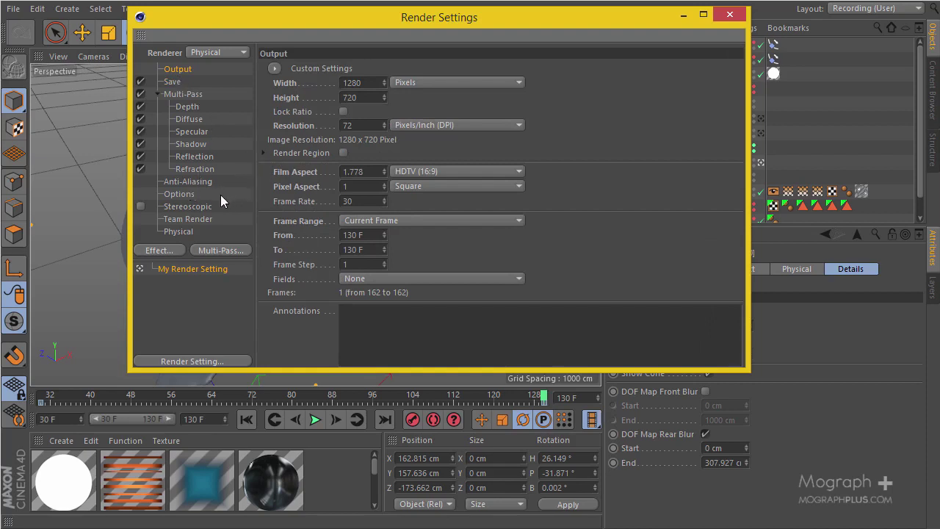
click(188, 182)
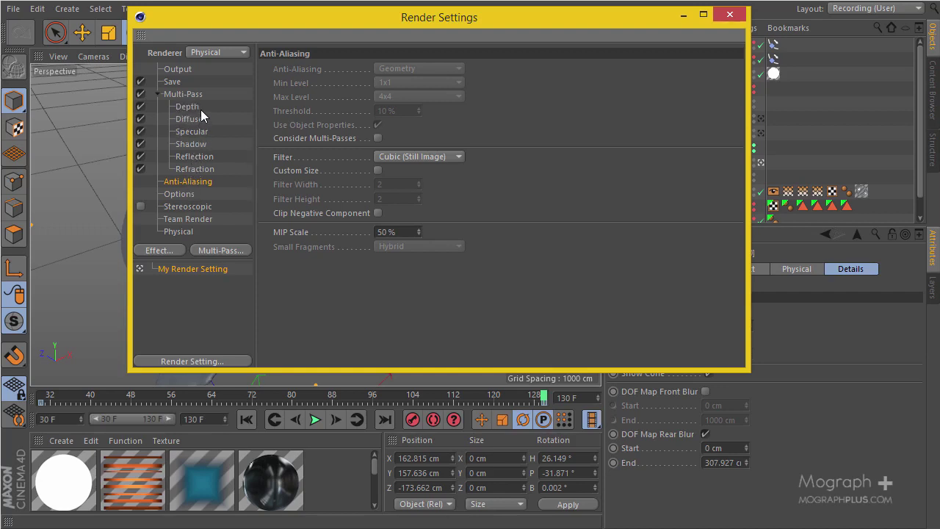
drag(699, 28, 646, 59)
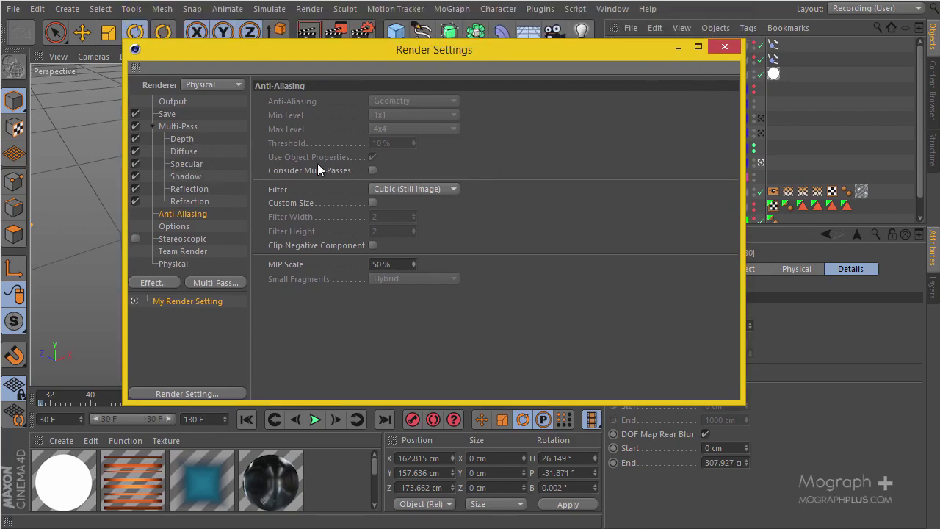
drag(614, 53, 609, 125)
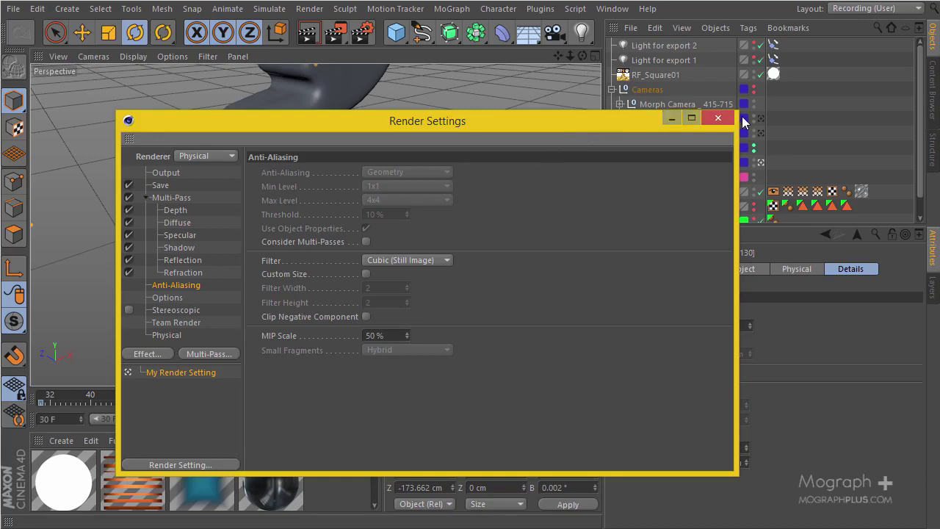
drag(639, 122, 613, 92)
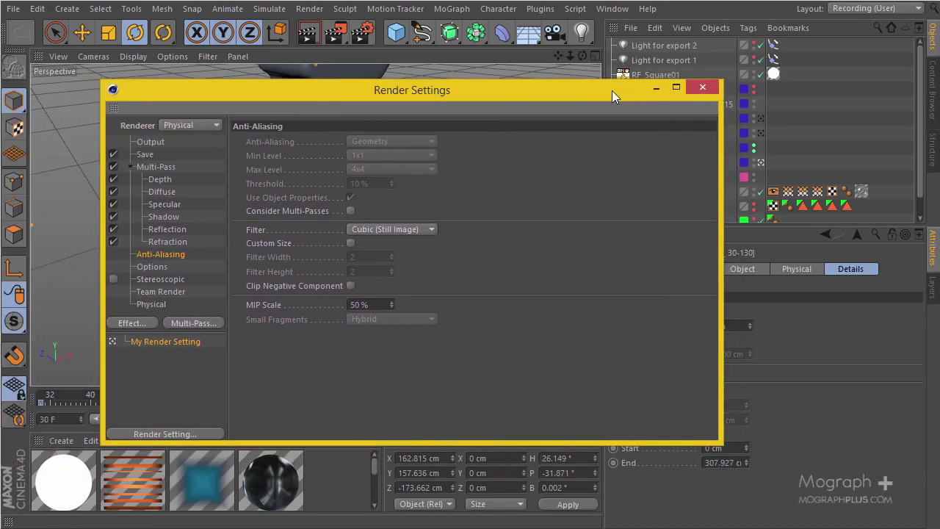
click(702, 87)
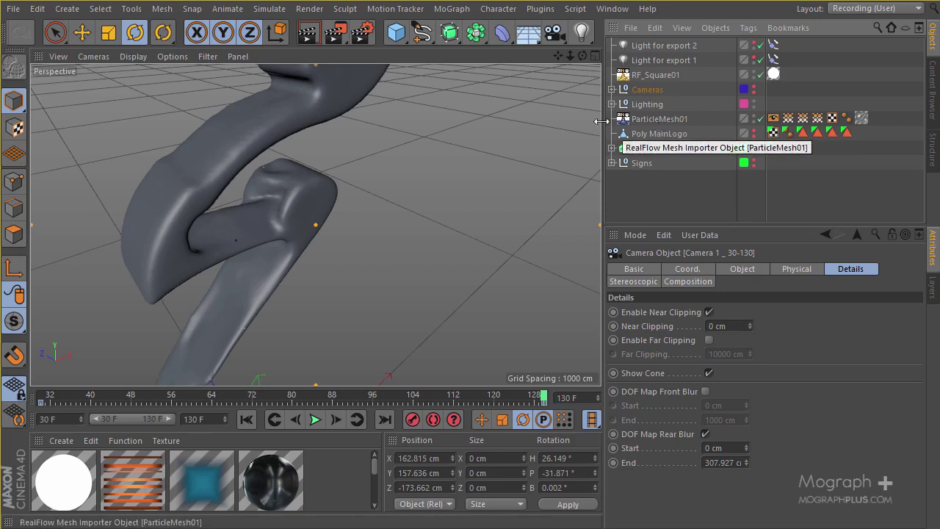
Step: Add a Compositing tag to ParticleMesh01 and enable its object buffer 1
right_click(646, 126)
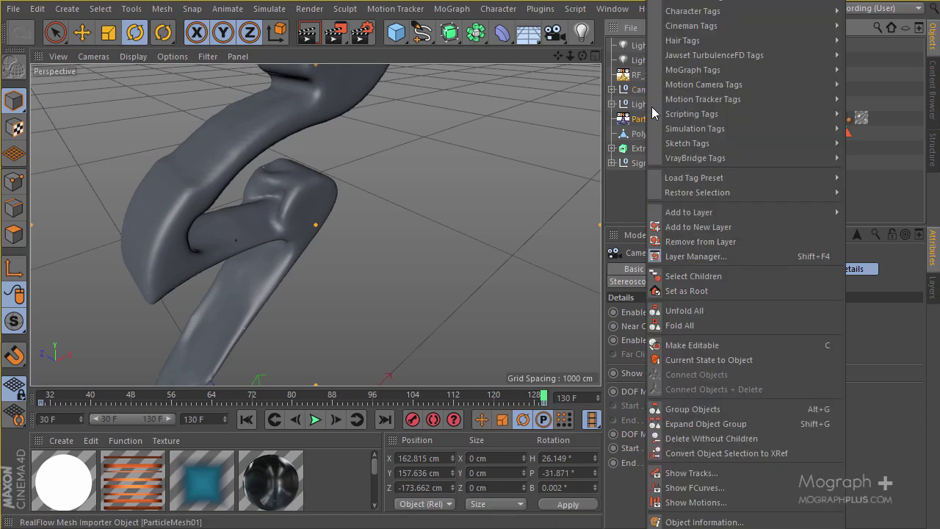
mouse_move(694, 4)
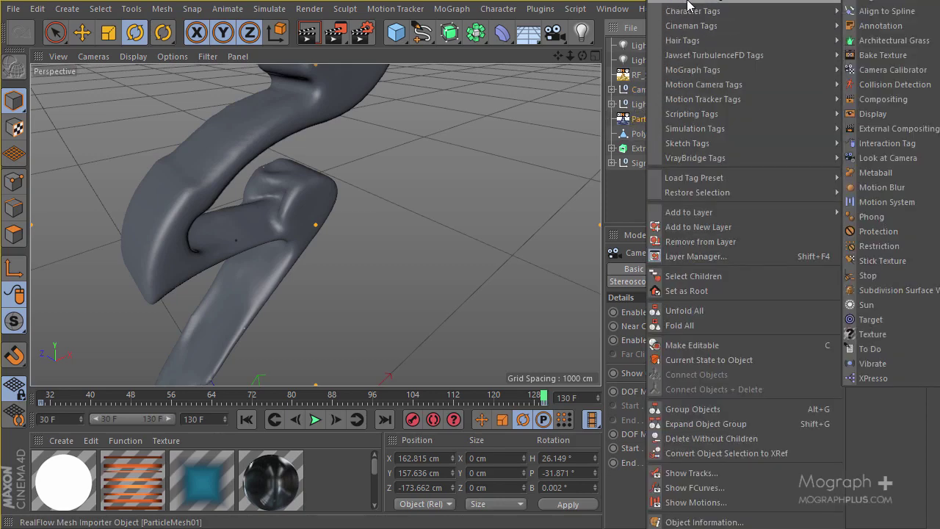
click(918, 99)
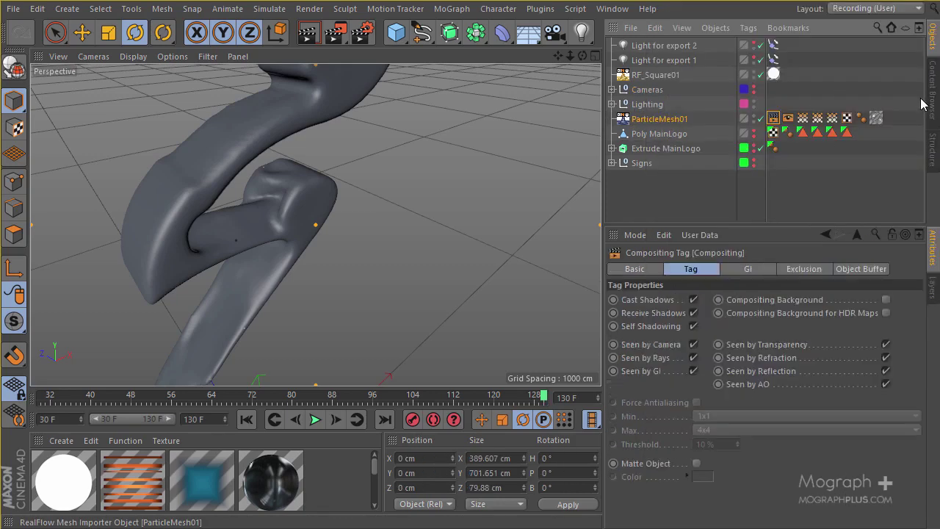
click(863, 269)
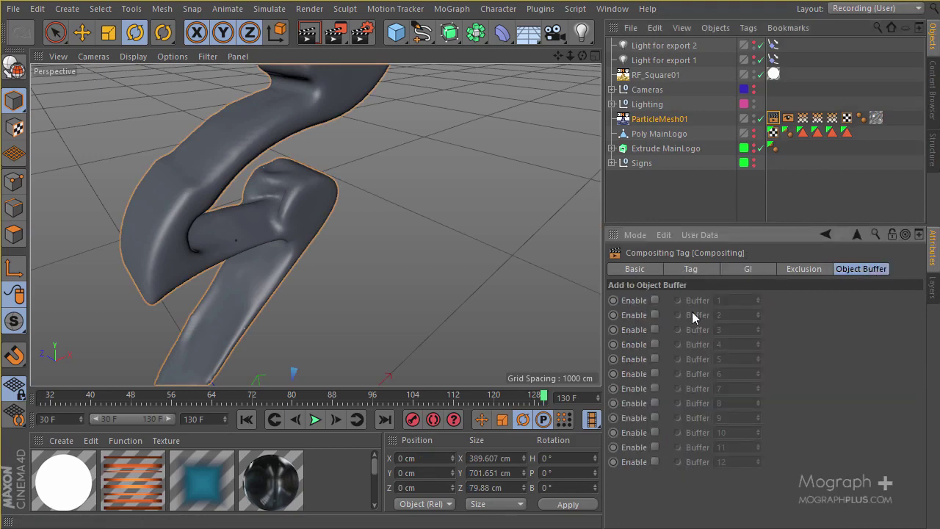
click(655, 301)
Step: Add an Object Buffer pass with Group ID 1 to the Multi-Pass output and close the render settings
click(362, 32)
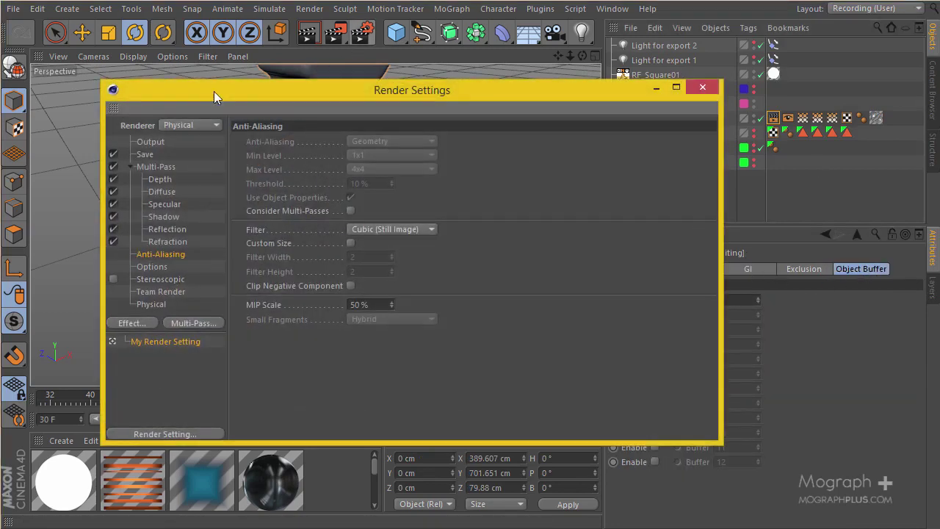
right_click(147, 166)
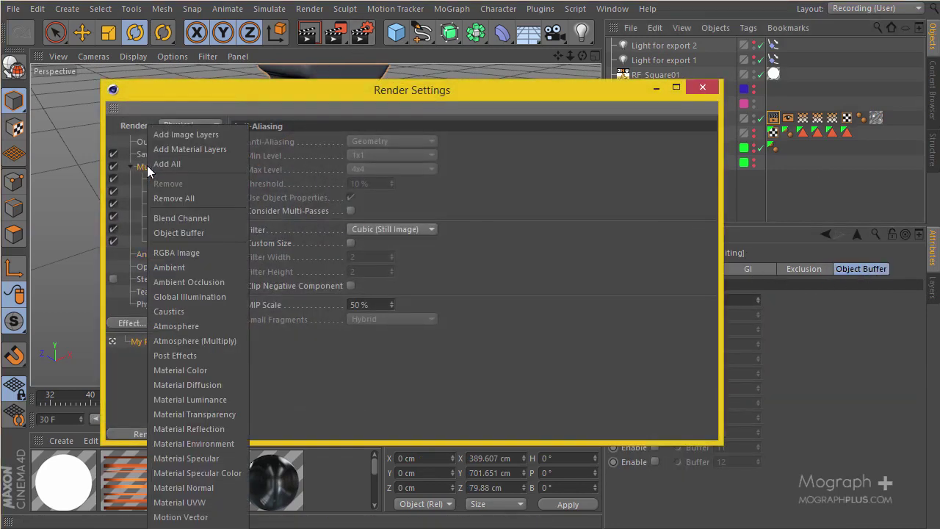
click(211, 231)
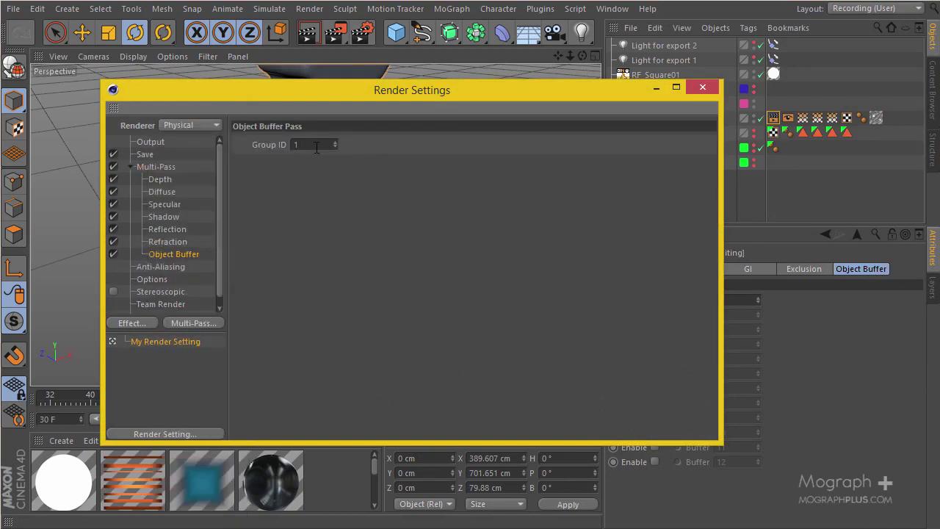
click(702, 89)
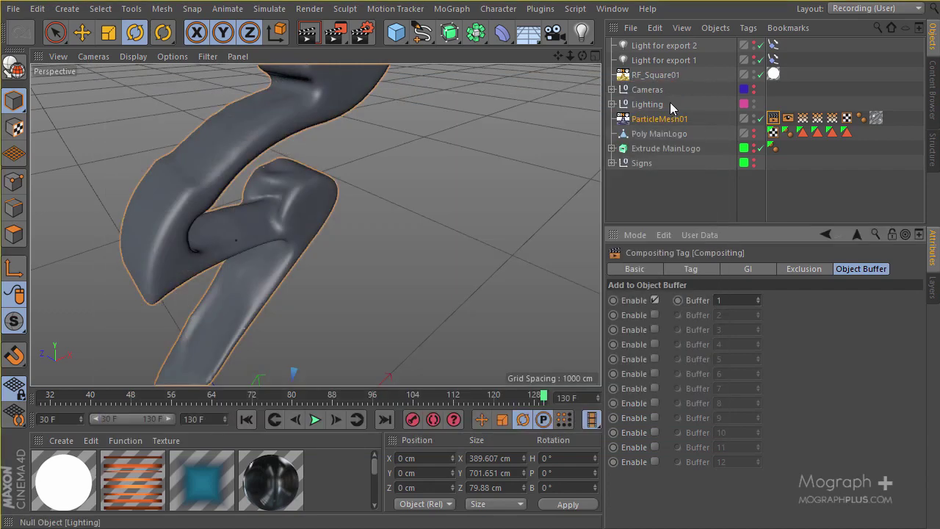